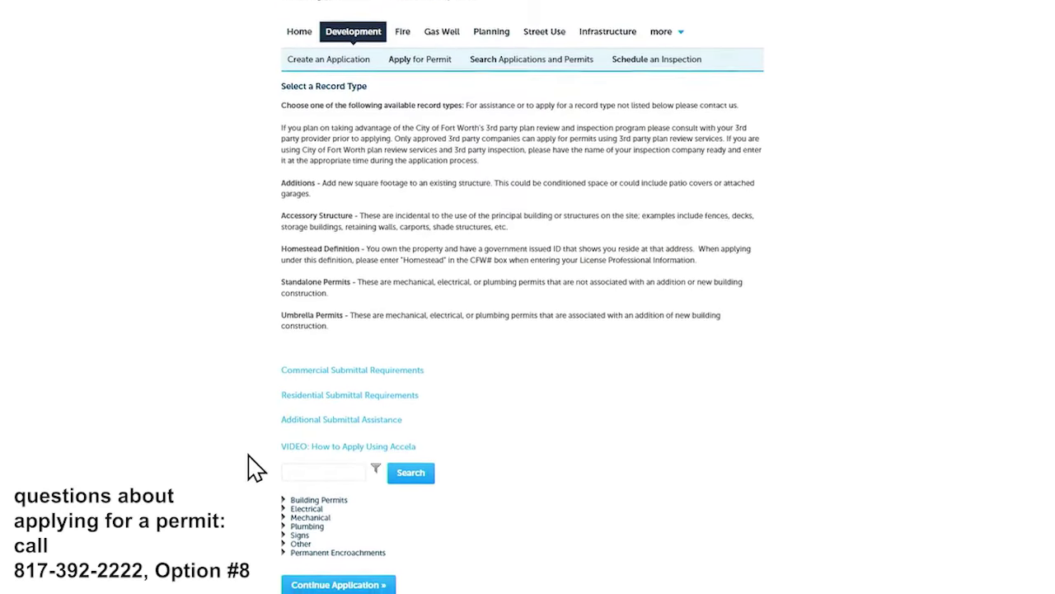
- Choose Occupancy Existing Ordinance under Building Permits and continue the application
{"action": "left_click", "coordinate": [287, 496]}
{"action": "scroll", "coordinate": [255, 505], "scroll_direction": "down", "scroll_amount": 2}
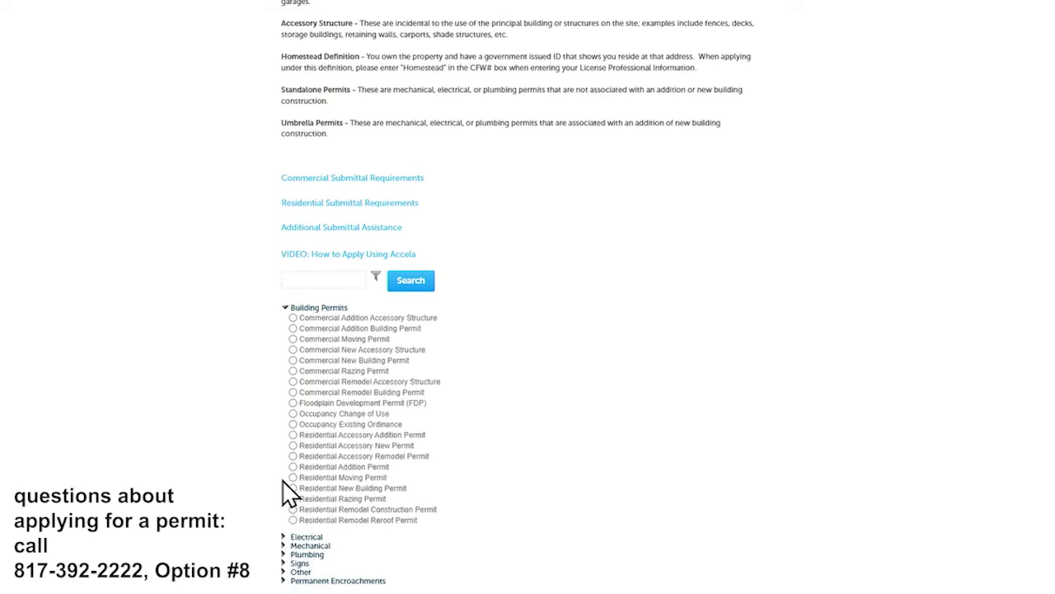
{"action": "left_click", "coordinate": [292, 424]}
{"action": "scroll", "coordinate": [284, 445], "scroll_direction": "down", "scroll_amount": 1}
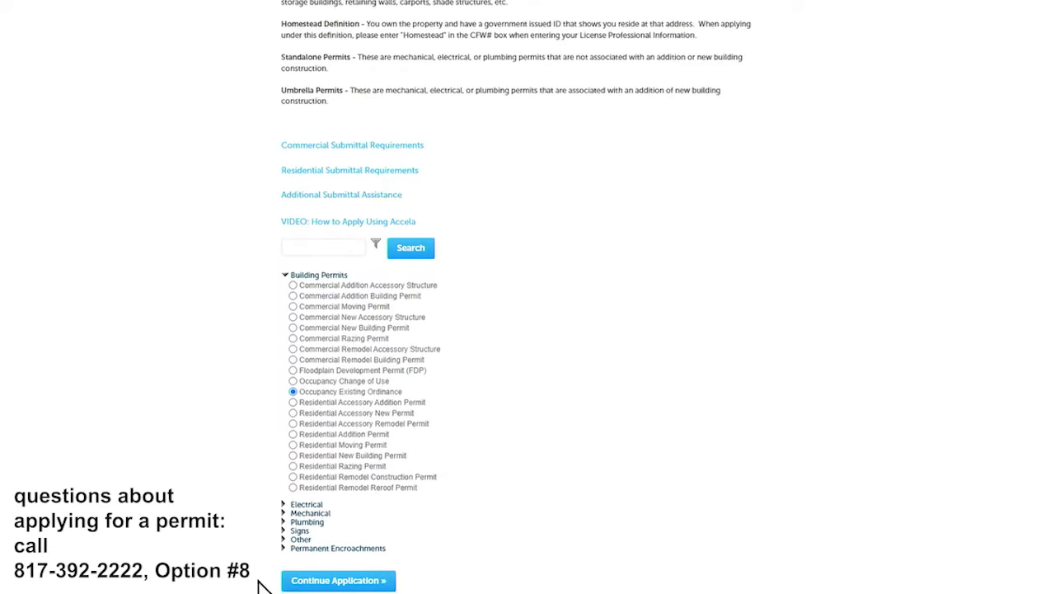
{"action": "left_click", "coordinate": [322, 582]}
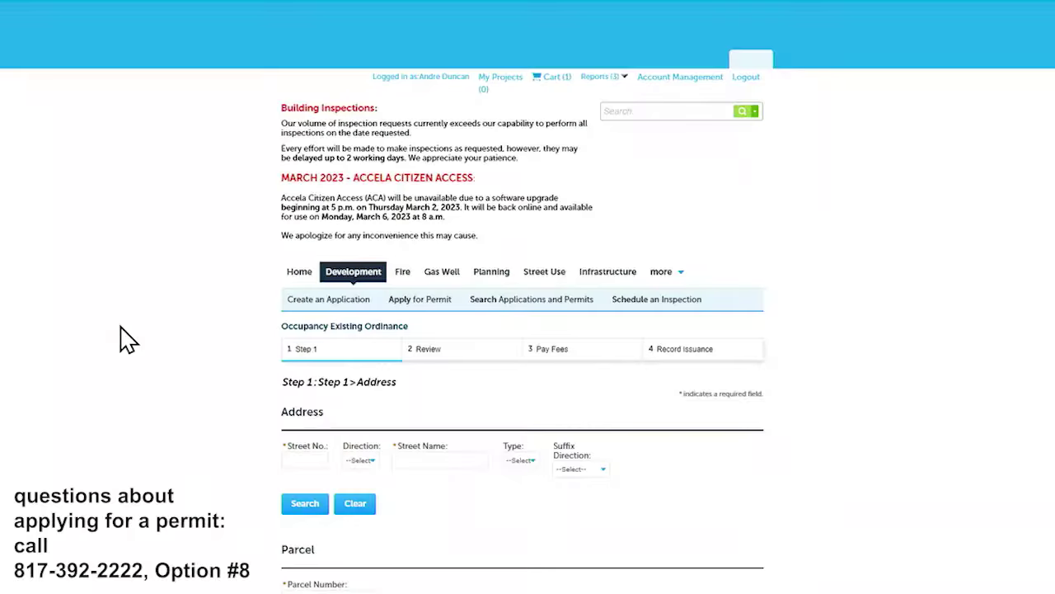
{"action": "scroll", "coordinate": [190, 323], "scroll_direction": "down", "scroll_amount": 2}
- Search for 200 Texas and select 200 TEXAS ST, Fort Worth as the address
{"action": "left_click", "coordinate": [312, 331]}
{"action": "type", "text": "200"}
{"action": "key", "text": "Tab"}
{"action": "type", "text": "texas"}
{"action": "left_click", "coordinate": [305, 381]}
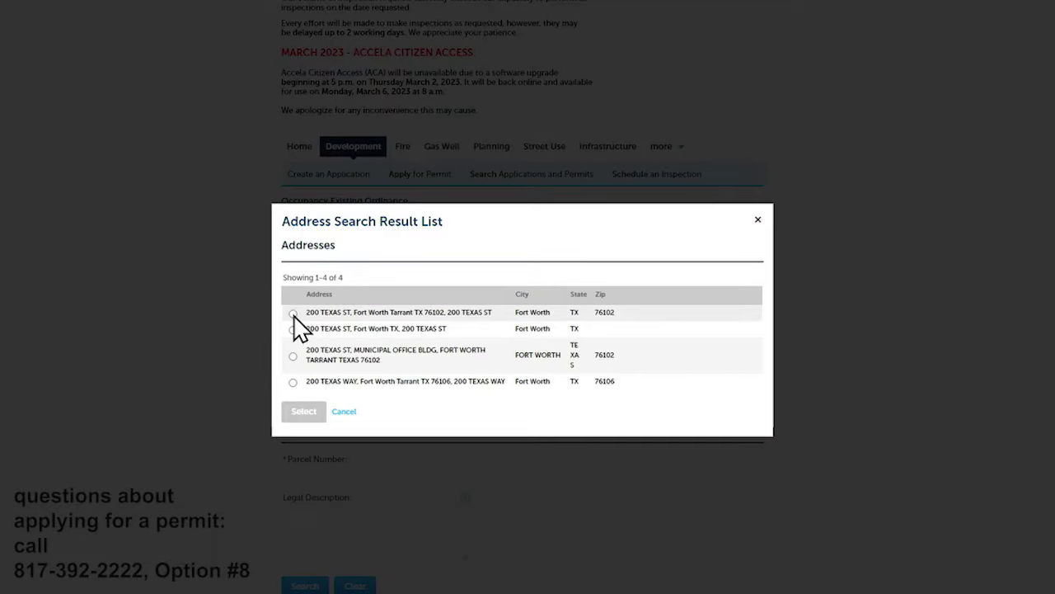
{"action": "left_click", "coordinate": [293, 314]}
{"action": "scroll", "coordinate": [297, 367], "scroll_direction": "down", "scroll_amount": 1}
{"action": "left_click", "coordinate": [303, 430]}
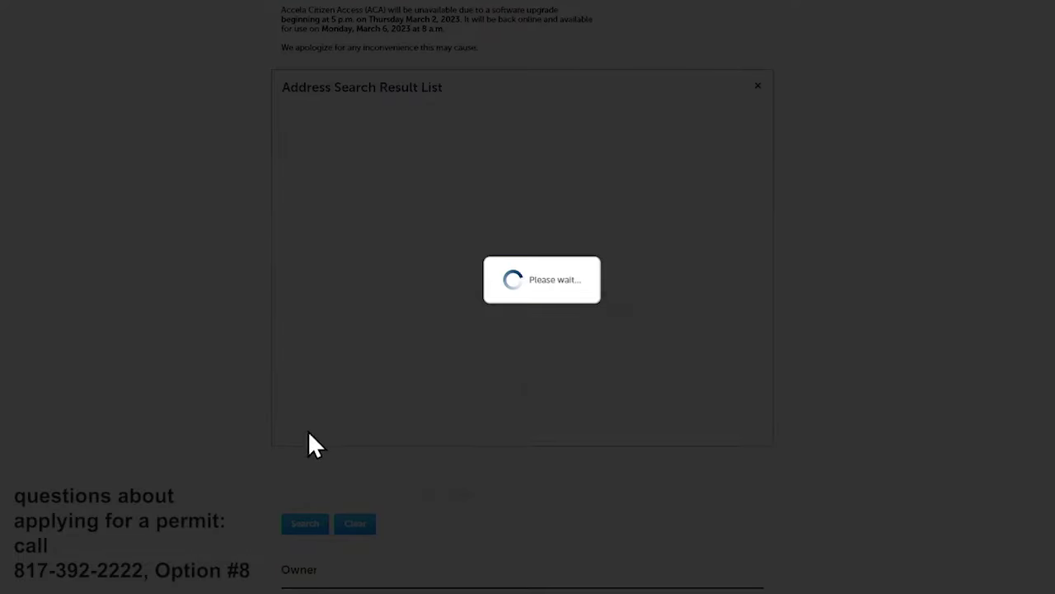
- Add the applicant from saved account contacts and continue to the Contacts step
{"action": "scroll", "coordinate": [288, 330], "scroll_direction": "down", "scroll_amount": 3}
{"action": "scroll", "coordinate": [297, 322], "scroll_direction": "down", "scroll_amount": 5}
{"action": "scroll", "coordinate": [272, 437], "scroll_direction": "down", "scroll_amount": 3}
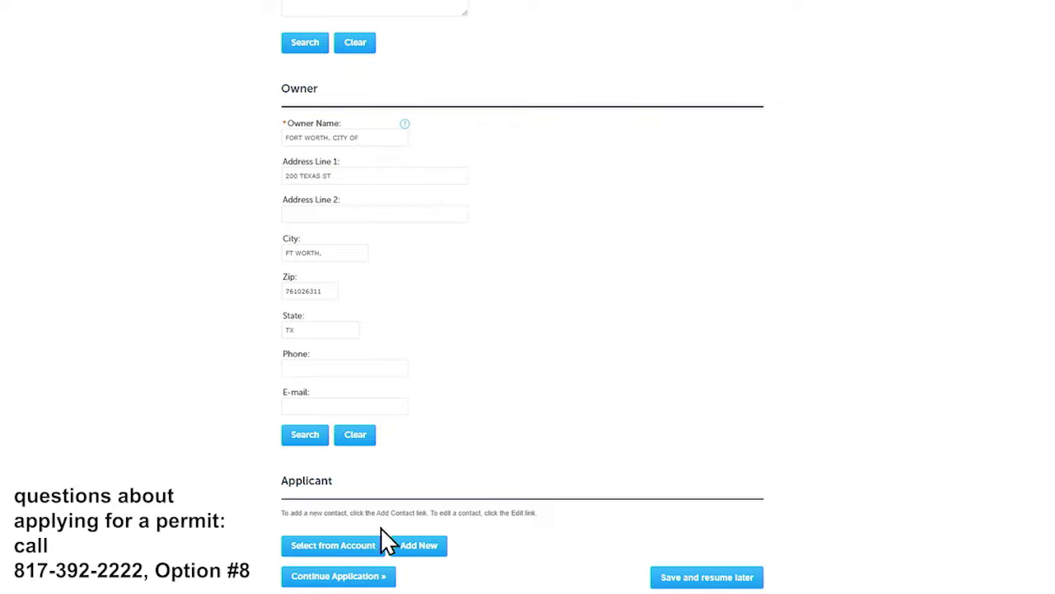
{"action": "left_click", "coordinate": [347, 540]}
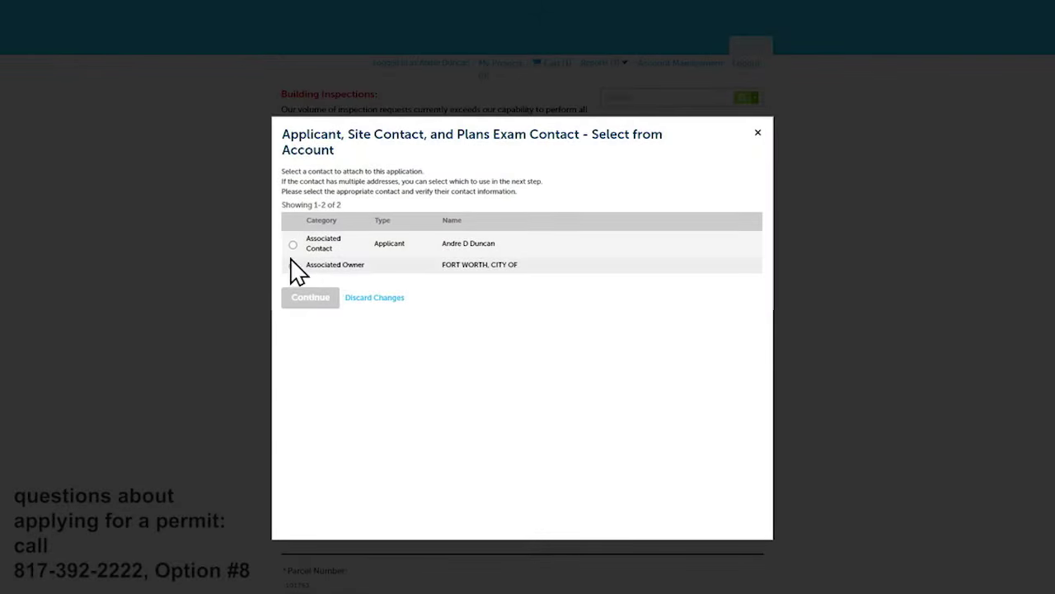
{"action": "left_click", "coordinate": [293, 245]}
{"action": "left_click", "coordinate": [310, 299]}
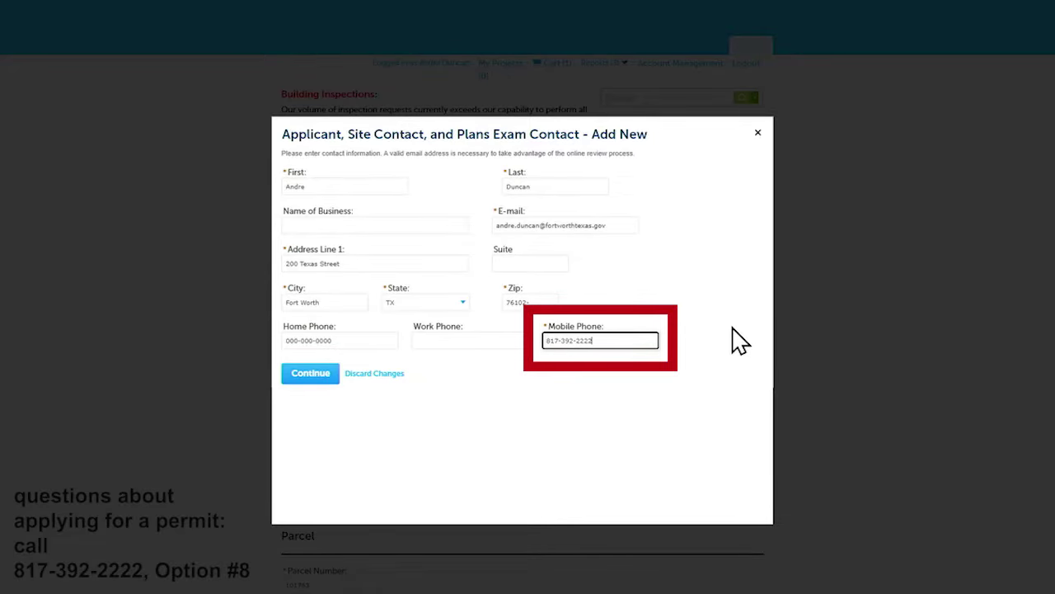
{"action": "left_click", "coordinate": [310, 373]}
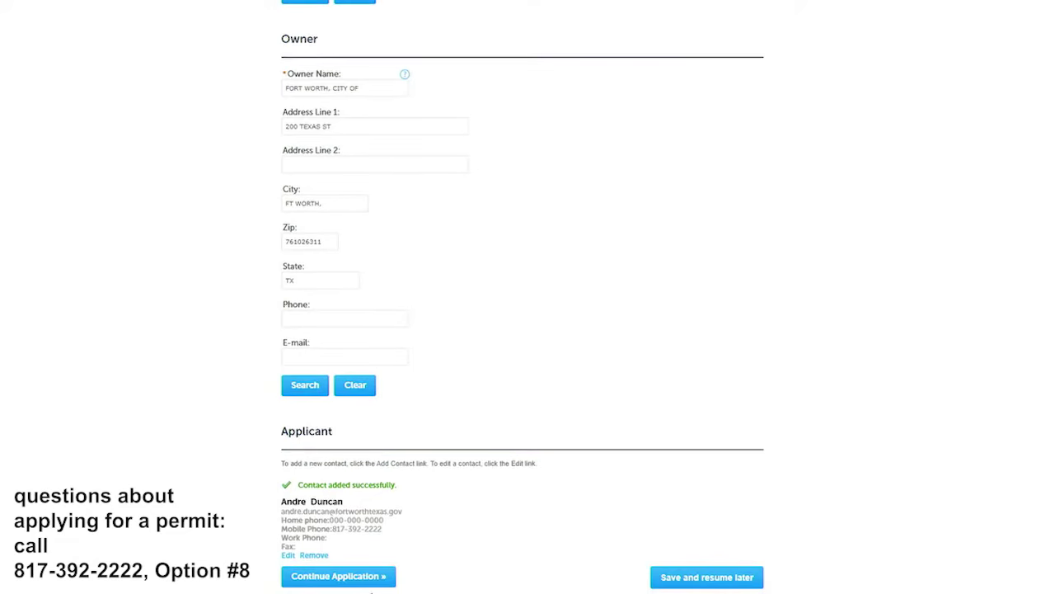
{"action": "left_click", "coordinate": [371, 582]}
{"action": "scroll", "coordinate": [231, 237], "scroll_direction": "down", "scroll_amount": 3}
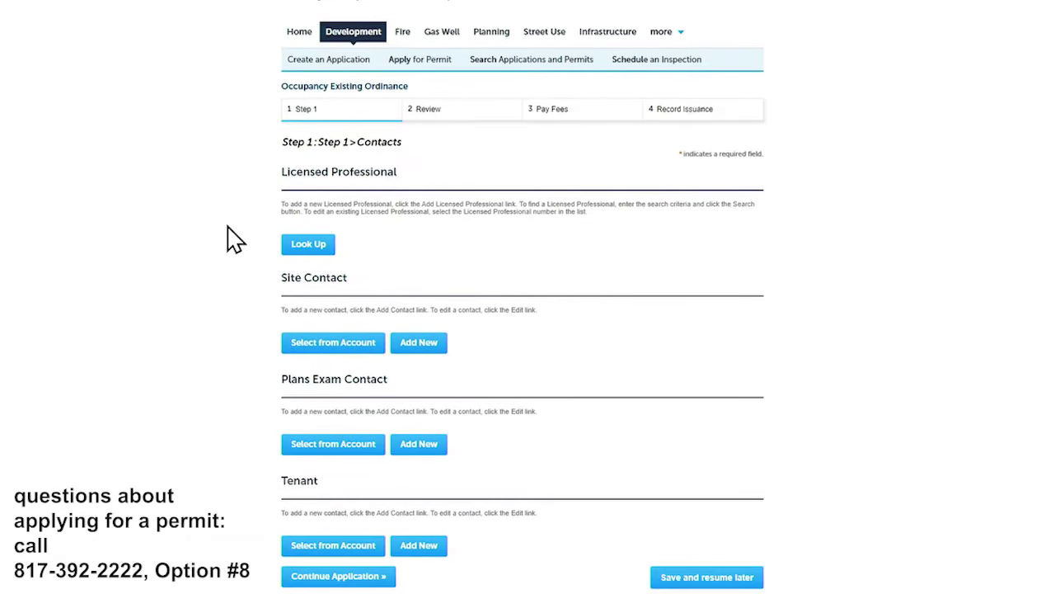
- Look up and add the licensed professional with CFW# 'Owner'
{"action": "left_click", "coordinate": [298, 248]}
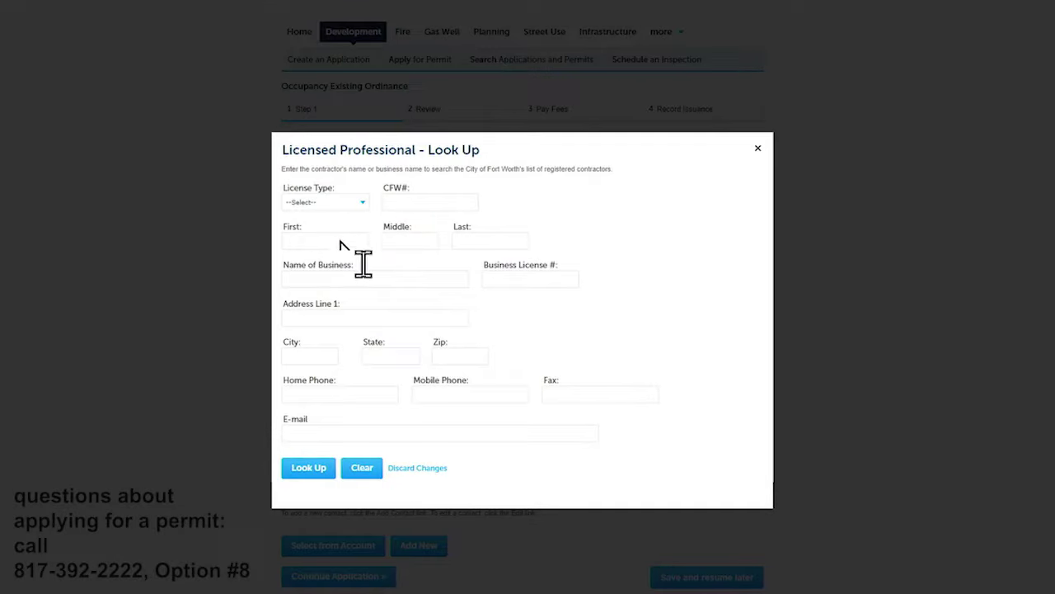
{"action": "left_click", "coordinate": [430, 198]}
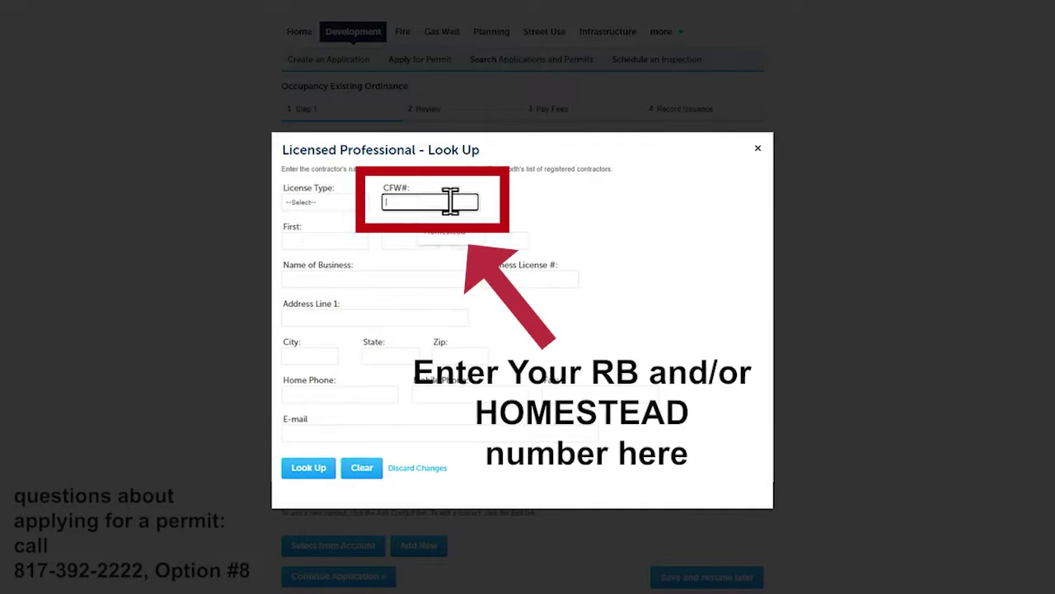
{"action": "type", "text": "Owner"}
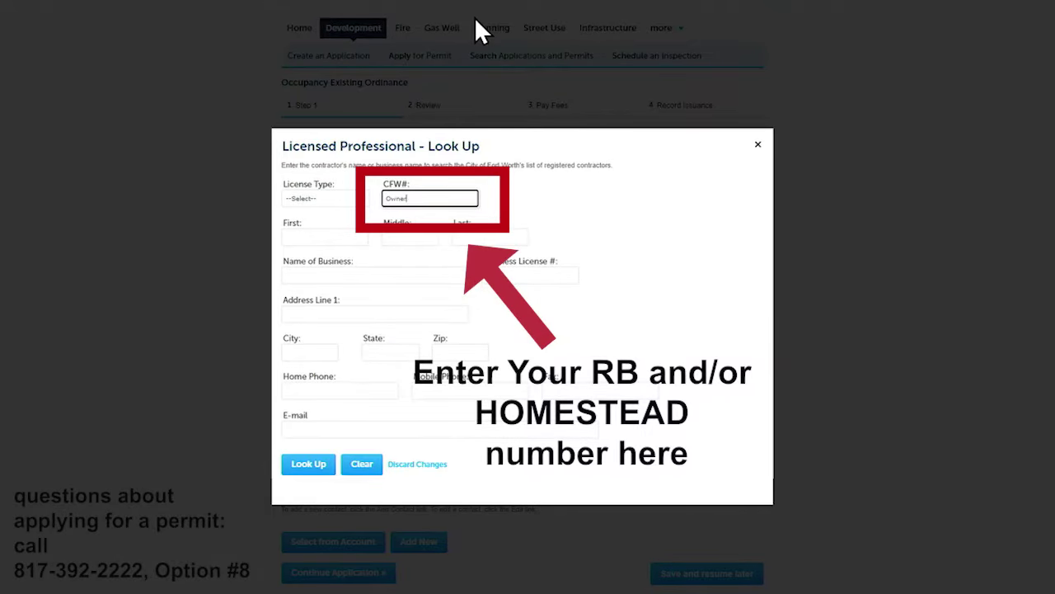
{"action": "left_click", "coordinate": [308, 464]}
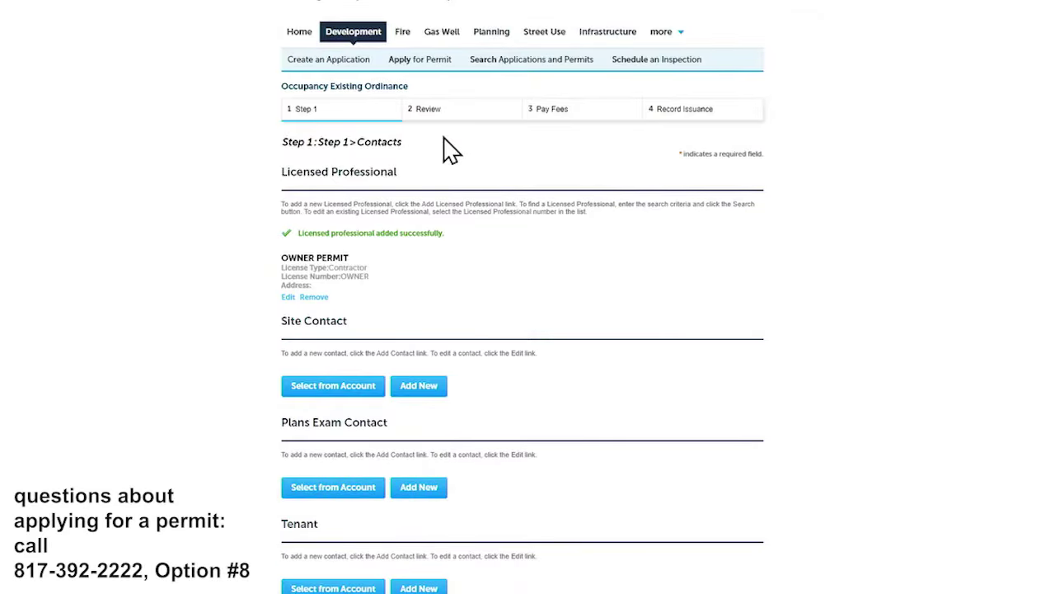
- Add the site contact from account contacts with their mobile phone number
{"action": "scroll", "coordinate": [355, 346], "scroll_direction": "down", "scroll_amount": 1}
{"action": "left_click", "coordinate": [351, 345]}
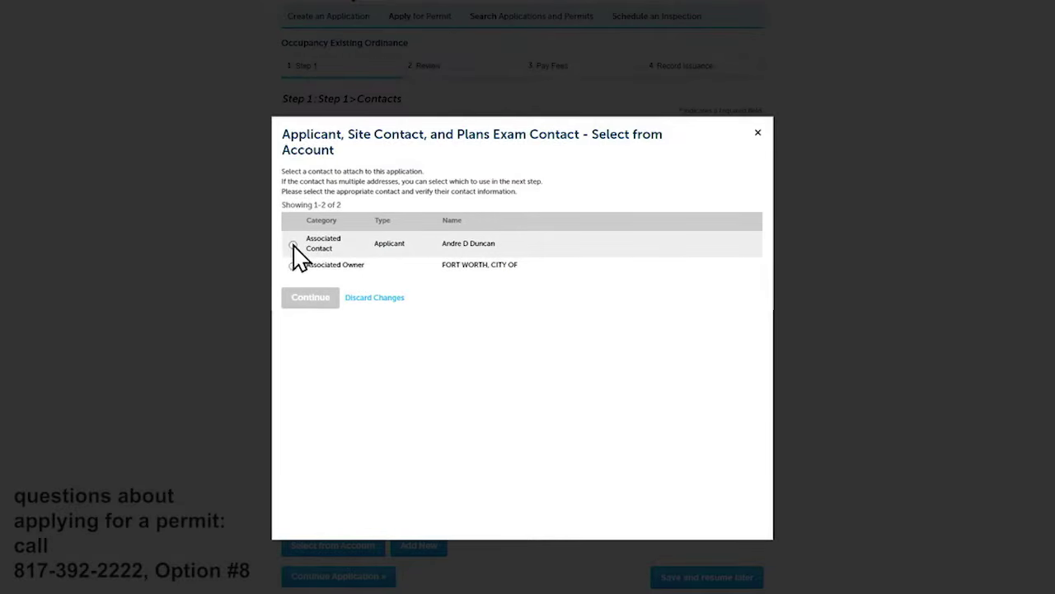
{"action": "left_click", "coordinate": [293, 245]}
{"action": "scroll", "coordinate": [297, 300], "scroll_direction": "down", "scroll_amount": 1}
{"action": "left_click", "coordinate": [307, 267]}
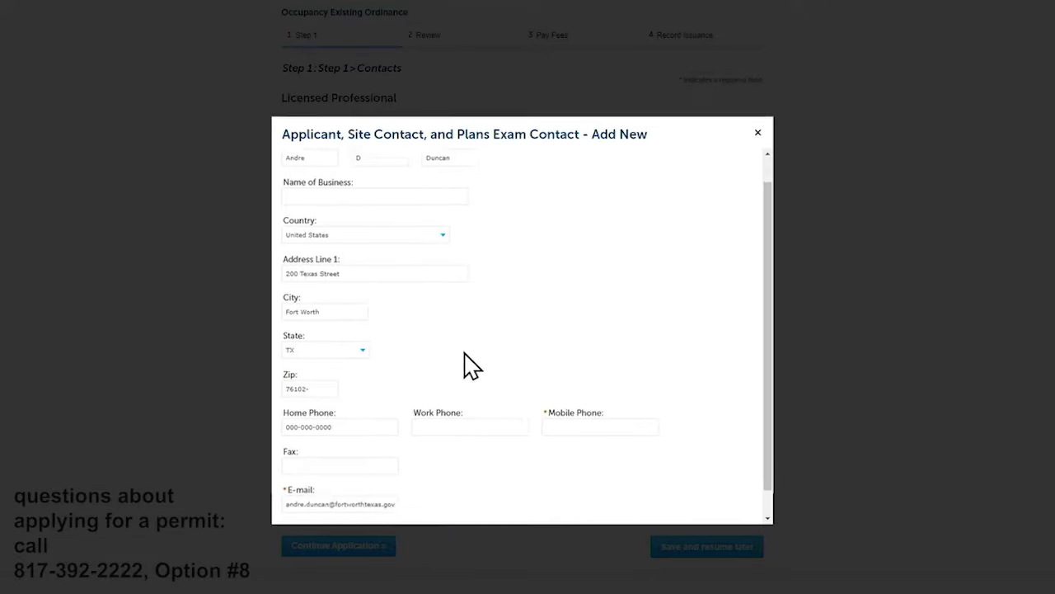
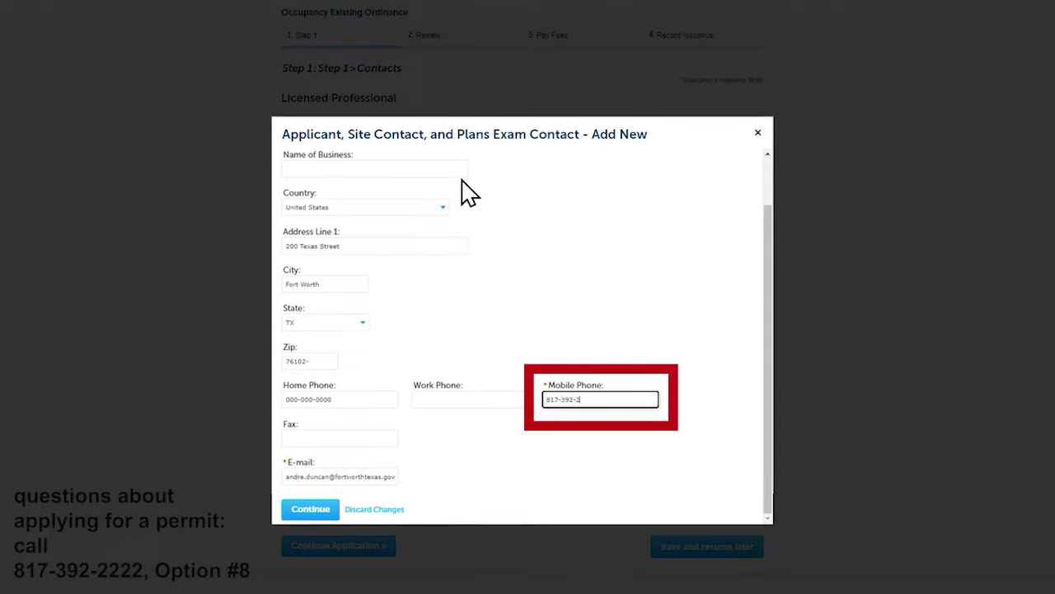
{"action": "left_click", "coordinate": [298, 511]}
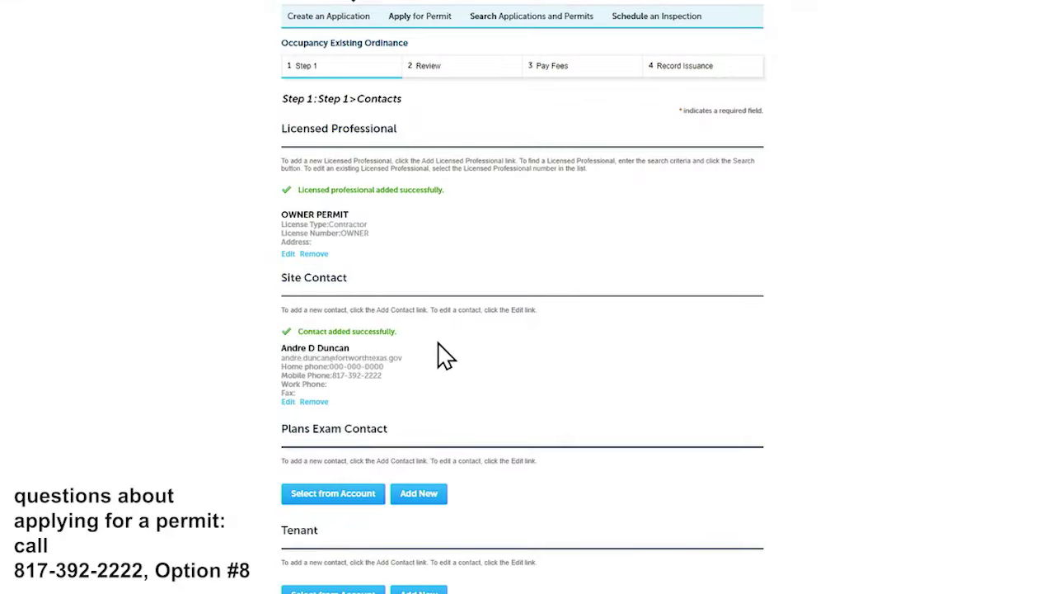
- Add the plans exam contact from the associated account contact
{"action": "scroll", "coordinate": [446, 356], "scroll_direction": "down", "scroll_amount": 1}
{"action": "left_click", "coordinate": [333, 459]}
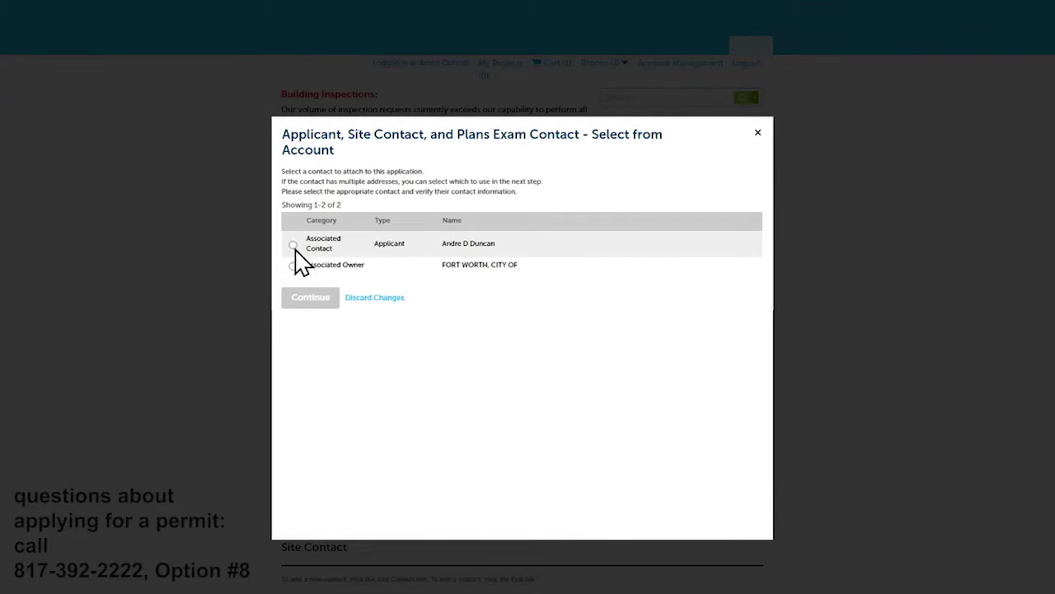
{"action": "left_click", "coordinate": [293, 245]}
{"action": "left_click", "coordinate": [296, 298]}
{"action": "scroll", "coordinate": [489, 478], "scroll_direction": "down", "scroll_amount": 1}
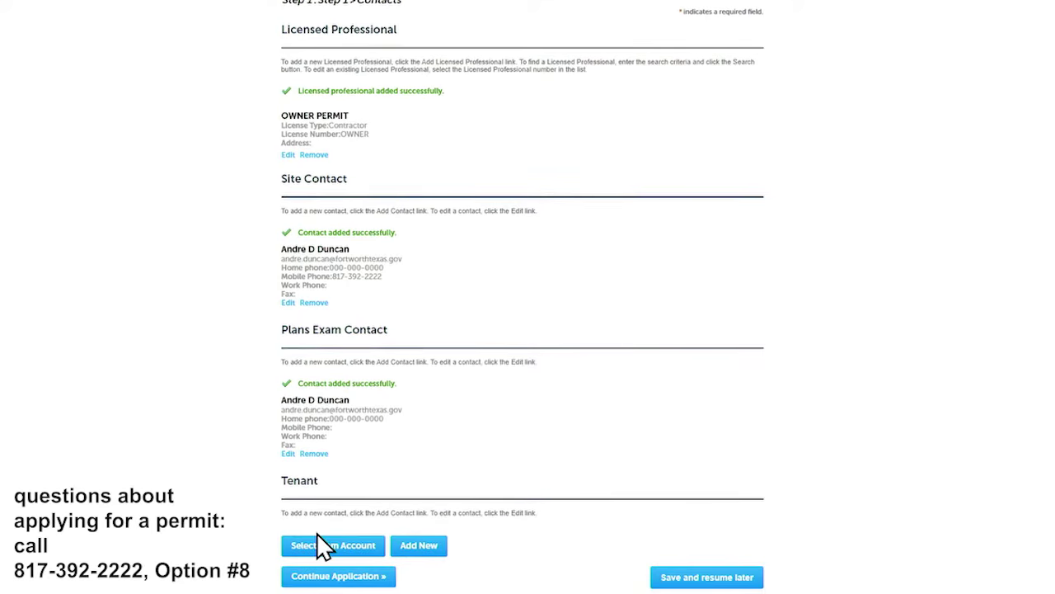
- Add the tenant from account contacts with a mobile phone, then continue to details
{"action": "left_click", "coordinate": [334, 547]}
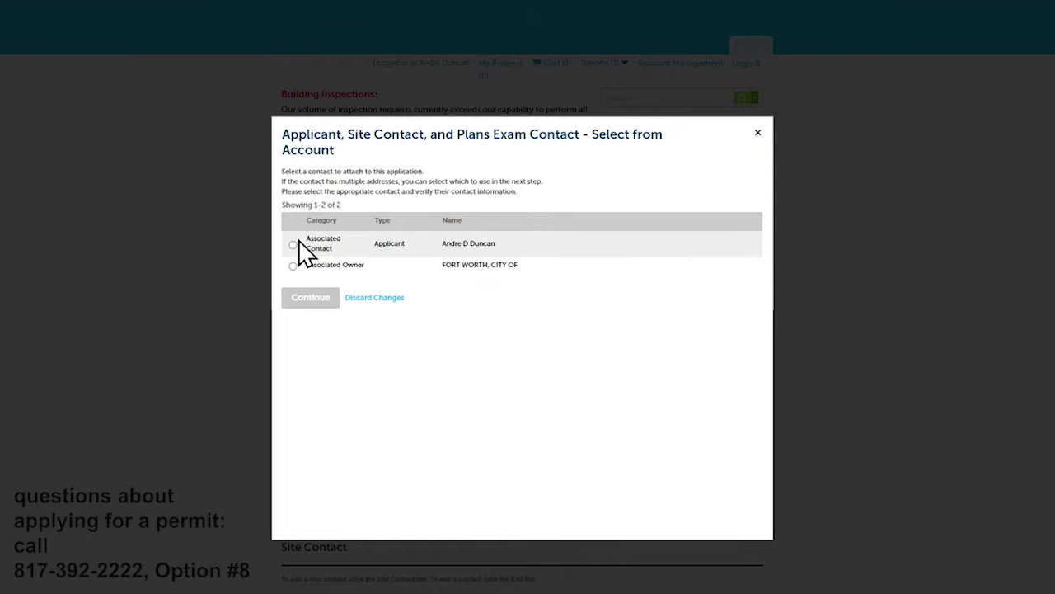
{"action": "left_click", "coordinate": [294, 245]}
{"action": "left_click", "coordinate": [299, 299]}
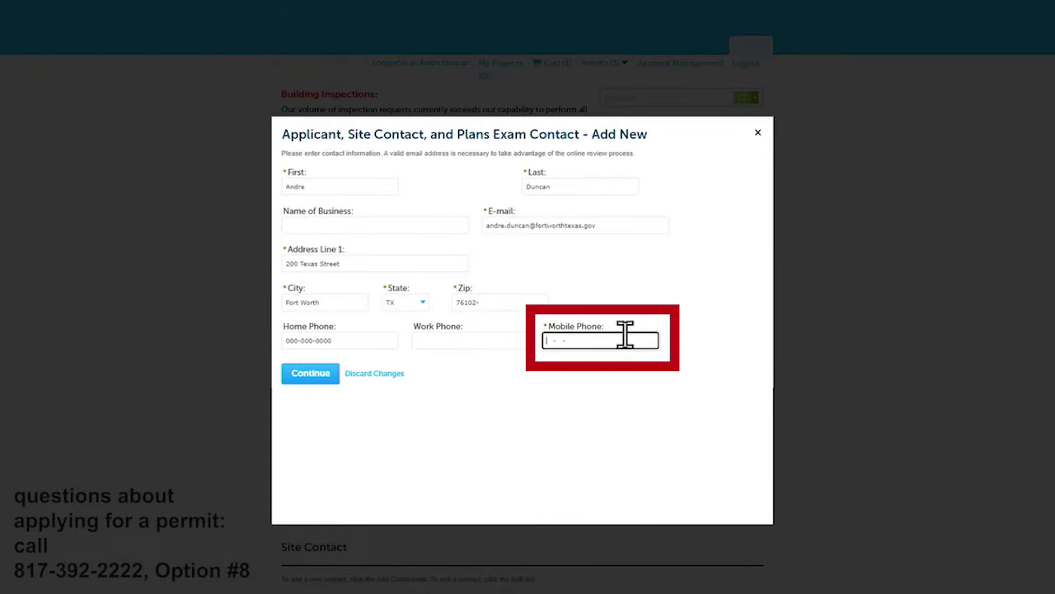
{"action": "left_click", "coordinate": [617, 340]}
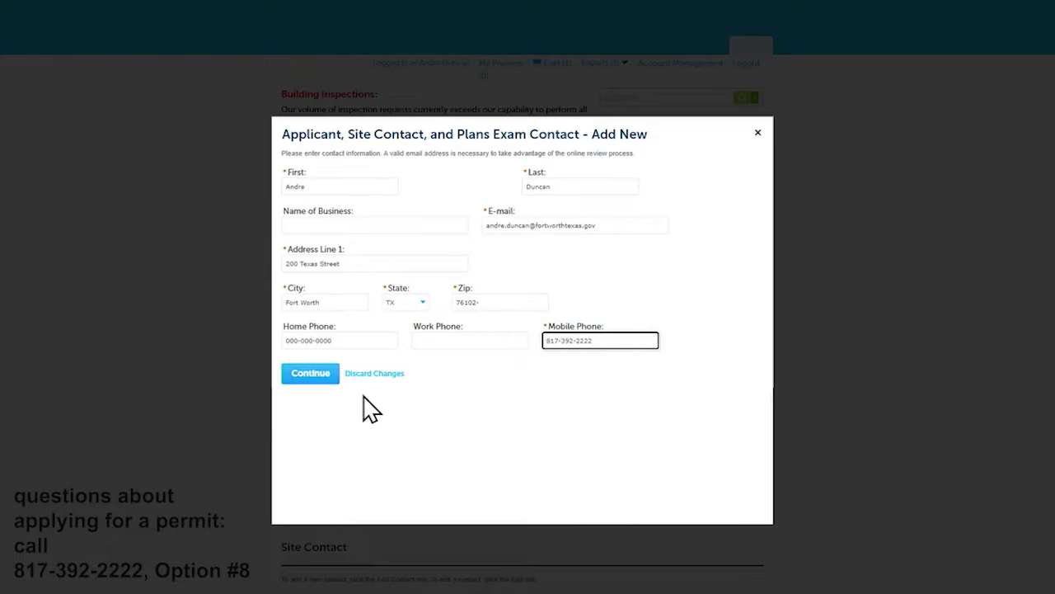
{"action": "left_click", "coordinate": [310, 373]}
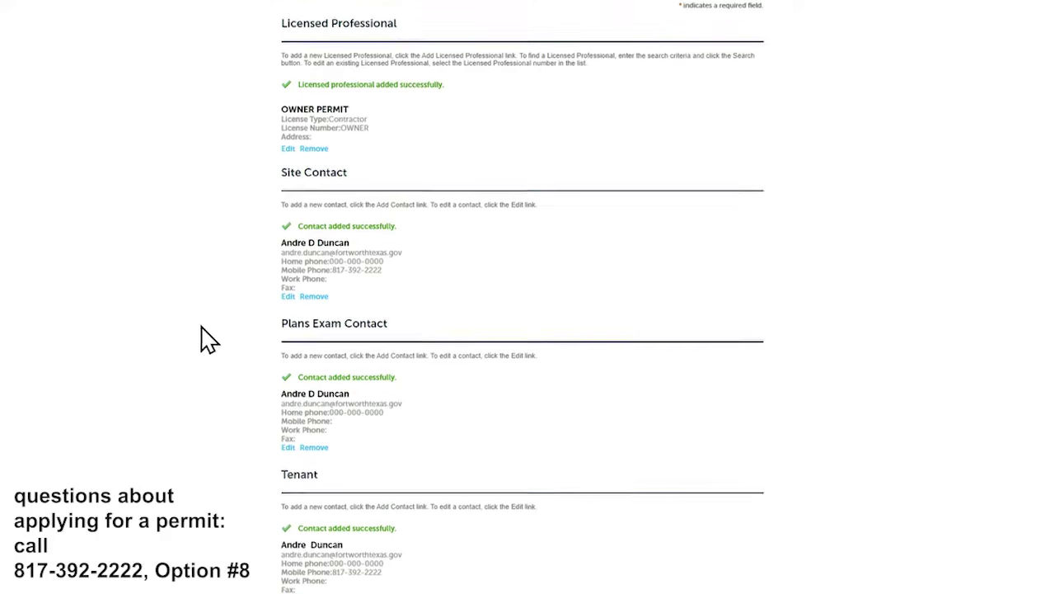
{"action": "scroll", "coordinate": [280, 494], "scroll_direction": "down", "scroll_amount": 1}
{"action": "left_click", "coordinate": [314, 577]}
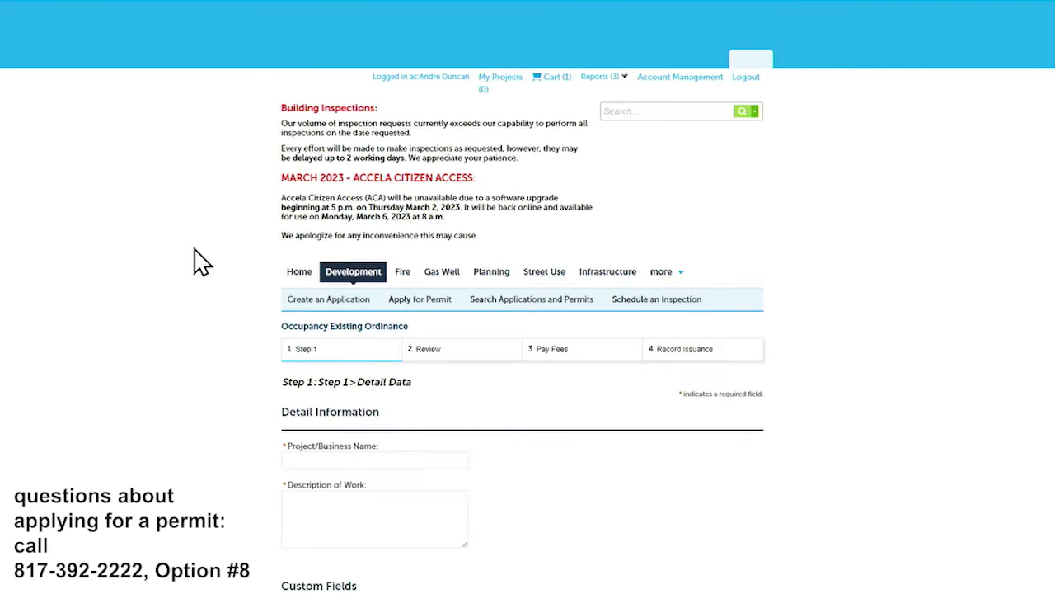
- Enter project name 'City of Fort Worth Office Building' and a new-tenant occupancy work description
{"action": "scroll", "coordinate": [297, 264], "scroll_direction": "down", "scroll_amount": 2}
{"action": "left_click", "coordinate": [388, 271]}
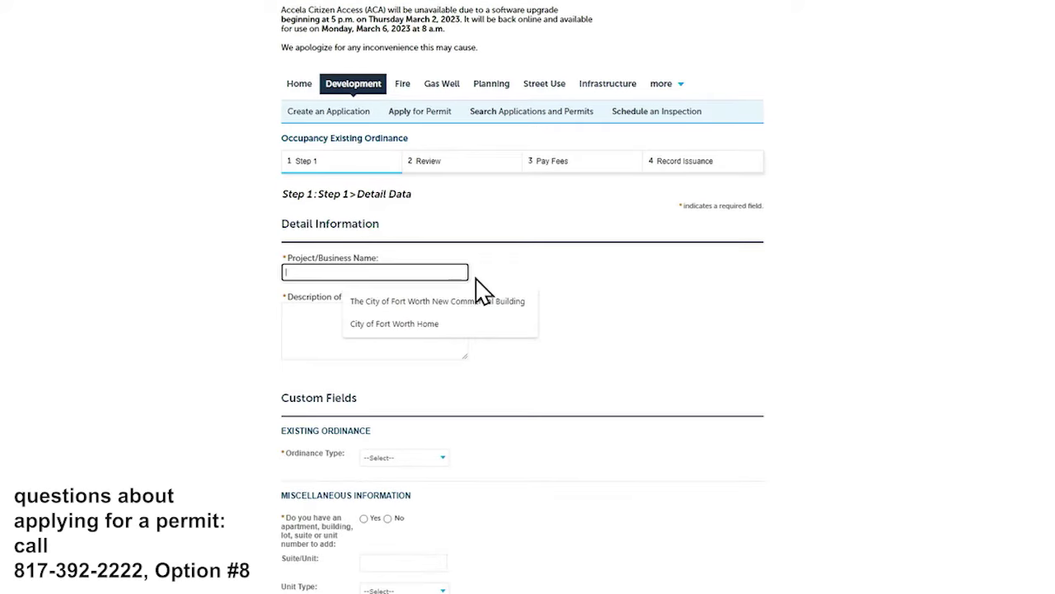
{"action": "type", "text": "City "}
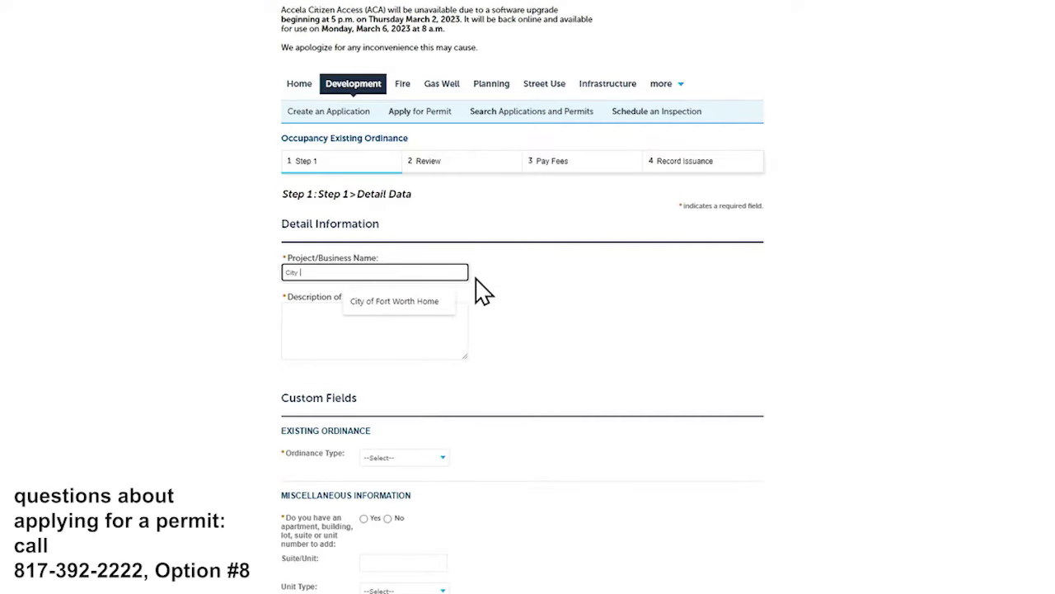
{"action": "type", "text": "of Fort Worth Office Building"}
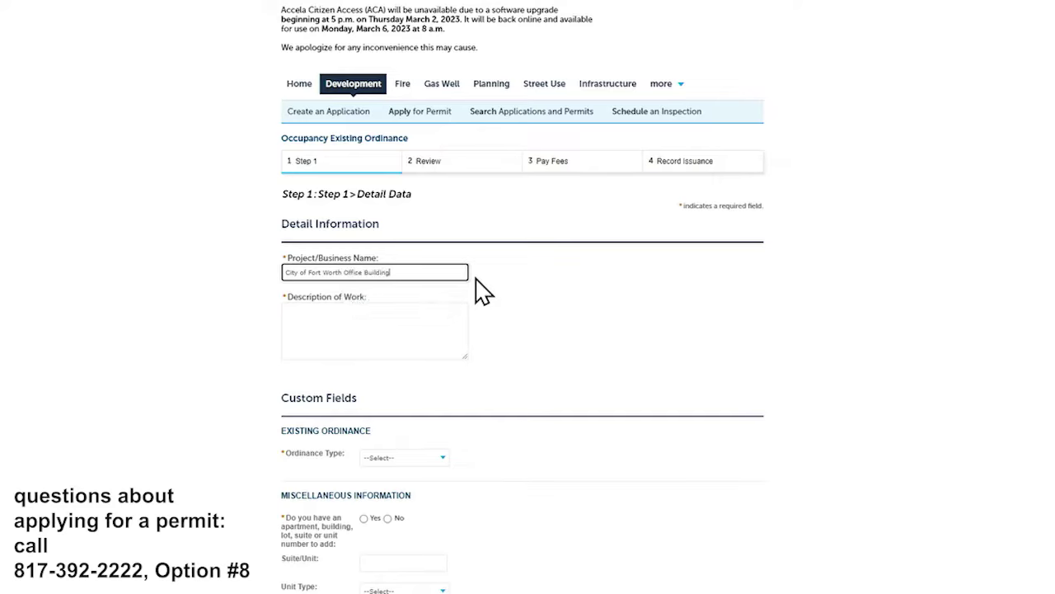
{"action": "key", "text": "Tab"}
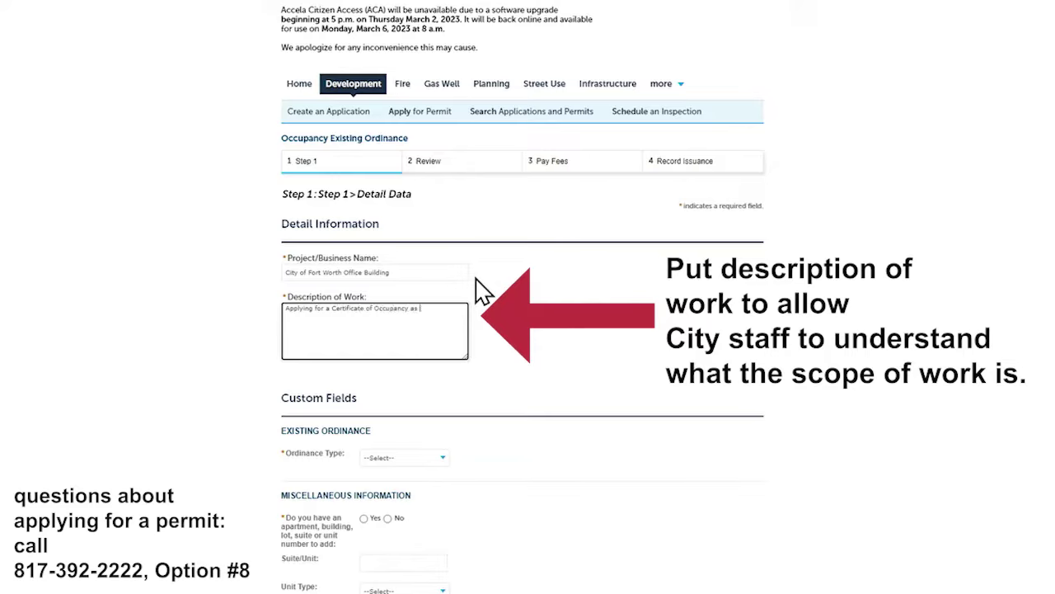
{"action": "scroll", "coordinate": [479, 280], "scroll_direction": "down", "scroll_amount": 3}
{"action": "scroll", "coordinate": [478, 275], "scroll_direction": "up", "scroll_amount": 1}
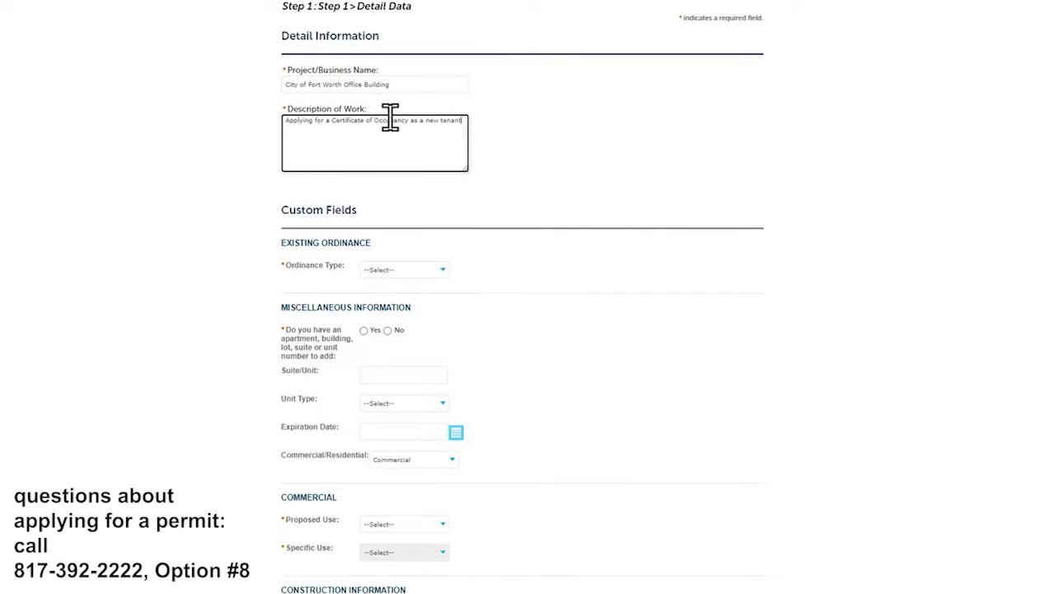
- Set the Ordinance Type to Ordinance
{"action": "left_click", "coordinate": [407, 269]}
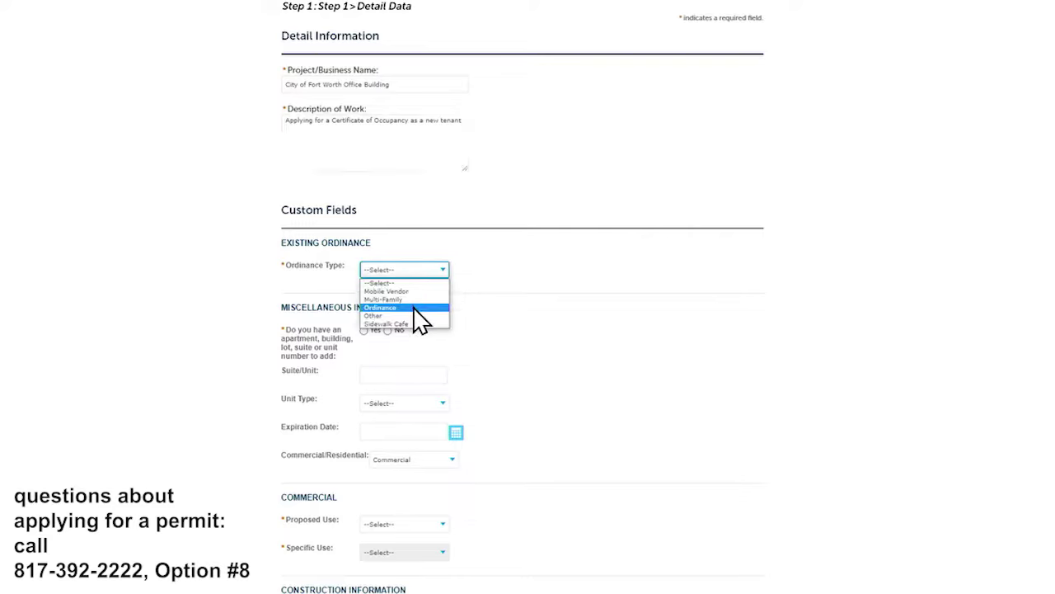
{"action": "left_click", "coordinate": [388, 310]}
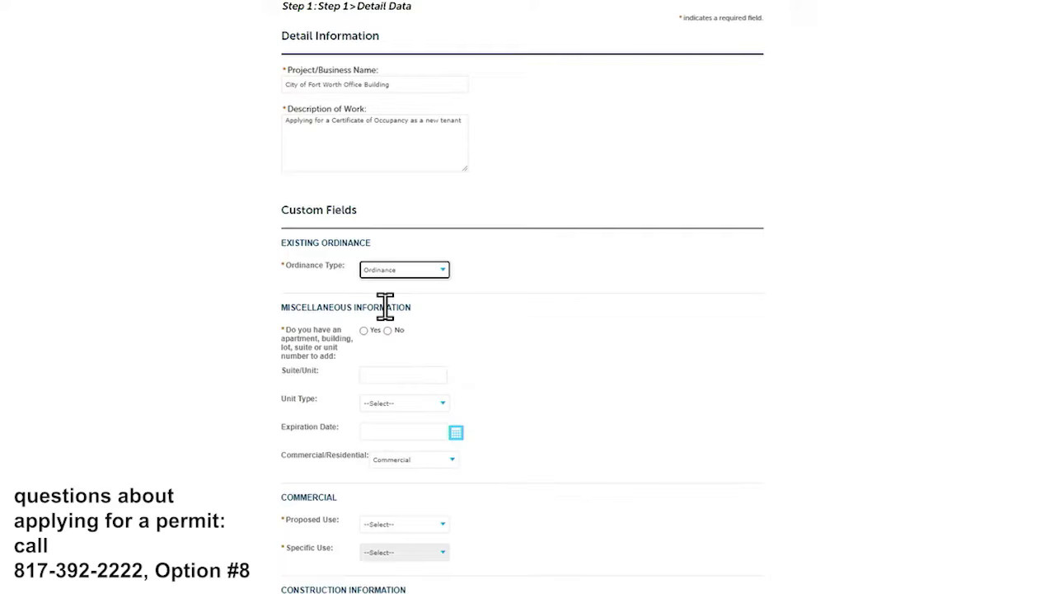
{"action": "scroll", "coordinate": [435, 247], "scroll_direction": "down", "scroll_amount": 3}
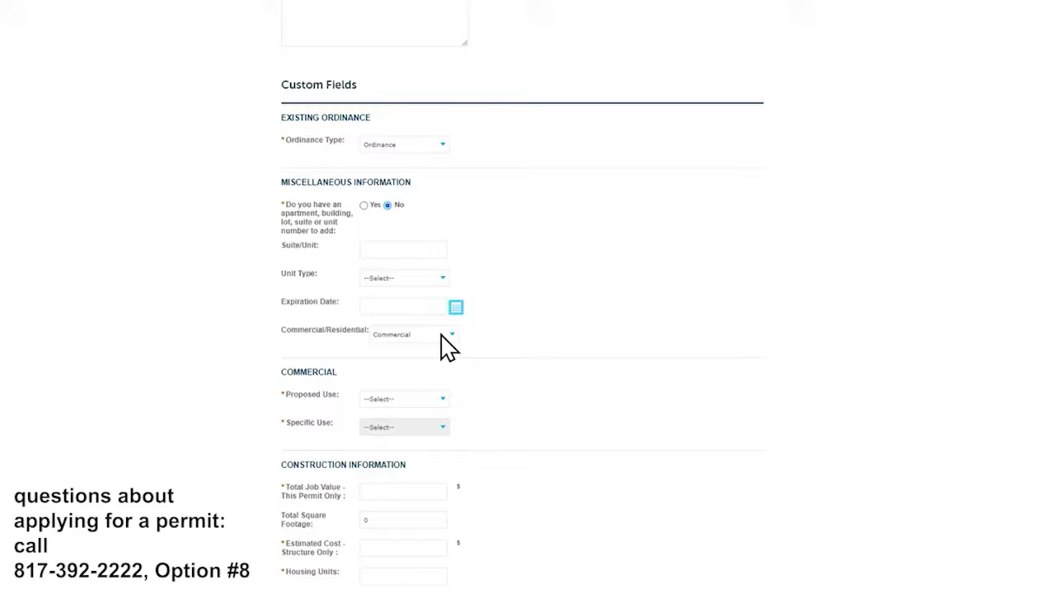
{"action": "scroll", "coordinate": [448, 346], "scroll_direction": "down", "scroll_amount": 3}
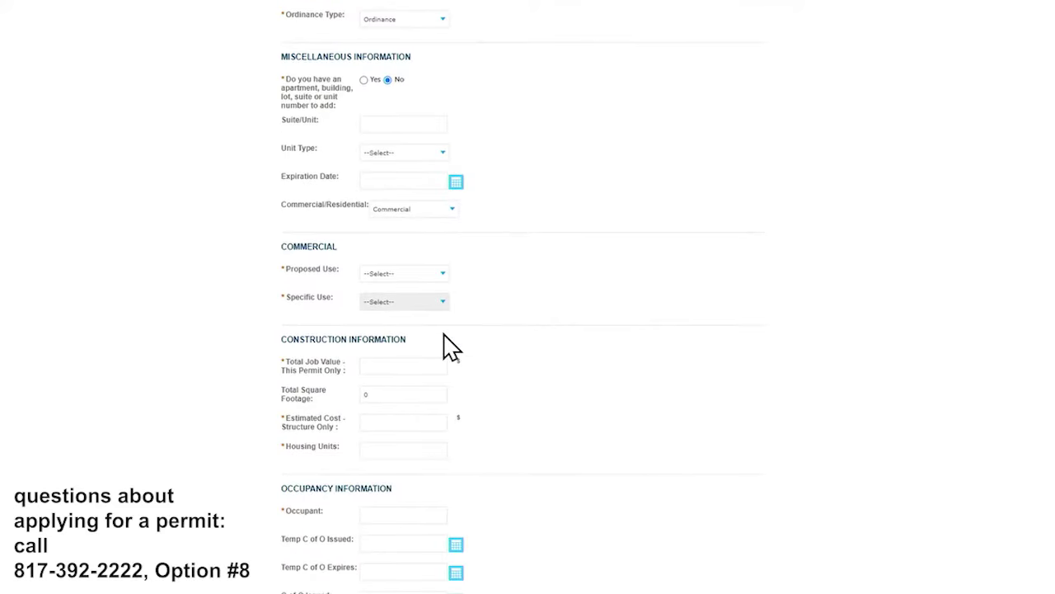
- Choose Office as the proposed use and Government Facility as the specific use
{"action": "left_click", "coordinate": [443, 276]}
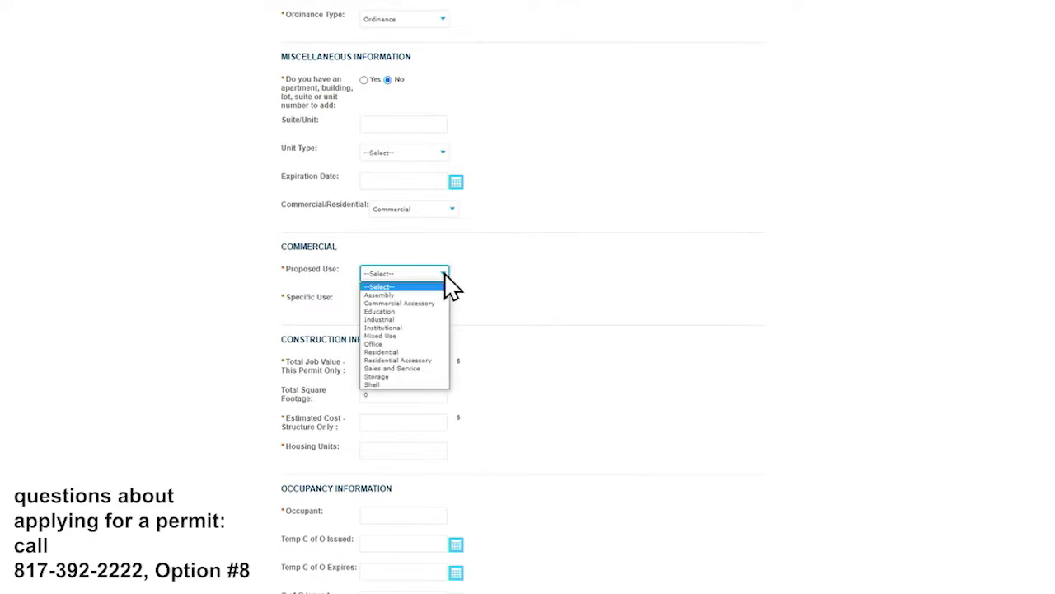
{"action": "left_click", "coordinate": [386, 343]}
{"action": "scroll", "coordinate": [424, 285], "scroll_direction": "down", "scroll_amount": 2}
{"action": "left_click", "coordinate": [444, 240]}
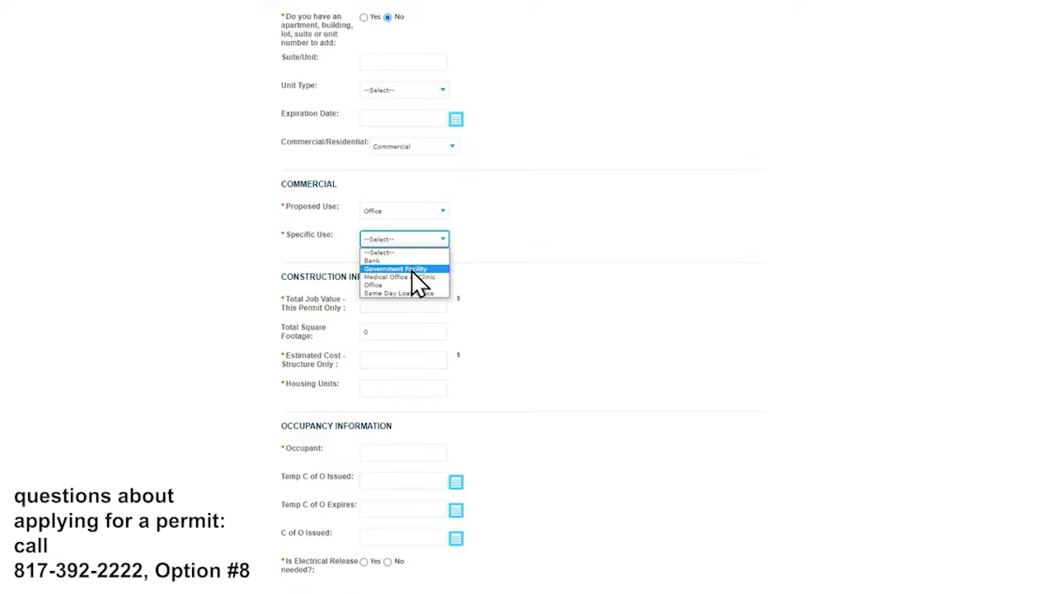
{"action": "left_click", "coordinate": [445, 267]}
{"action": "scroll", "coordinate": [511, 293], "scroll_direction": "down", "scroll_amount": 1}
- Enter 0 for job value, cost and housing units, name the occupant, answer No to electrical release
{"action": "left_click", "coordinate": [419, 274]}
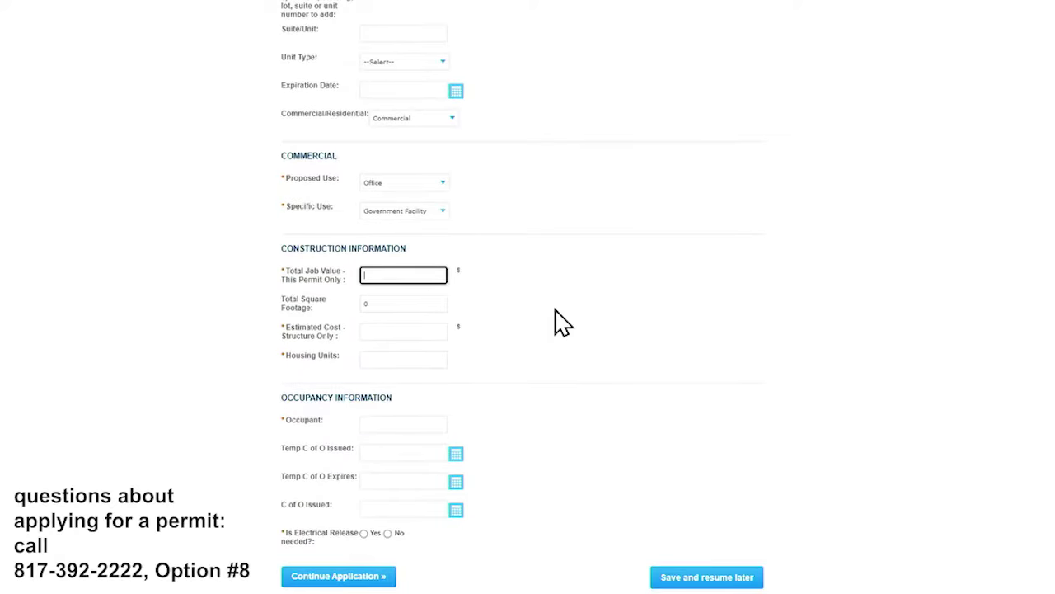
{"action": "type", "text": "0"}
{"action": "key", "text": "Tab"}
{"action": "key", "text": "Tab"}
{"action": "type", "text": "0"}
{"action": "key", "text": "Tab"}
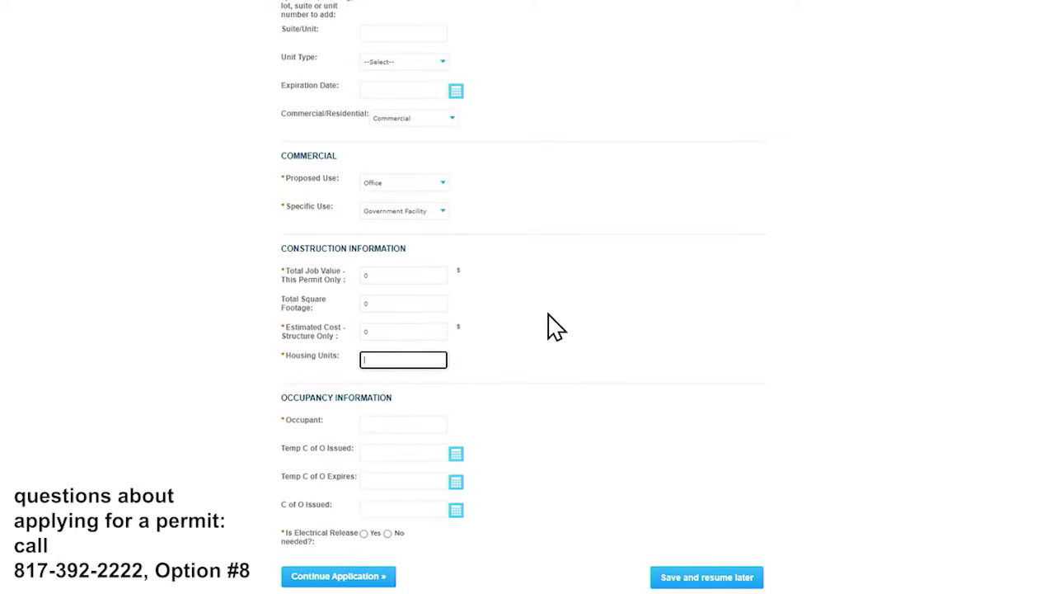
{"action": "type", "text": "0"}
{"action": "left_click", "coordinate": [417, 424]}
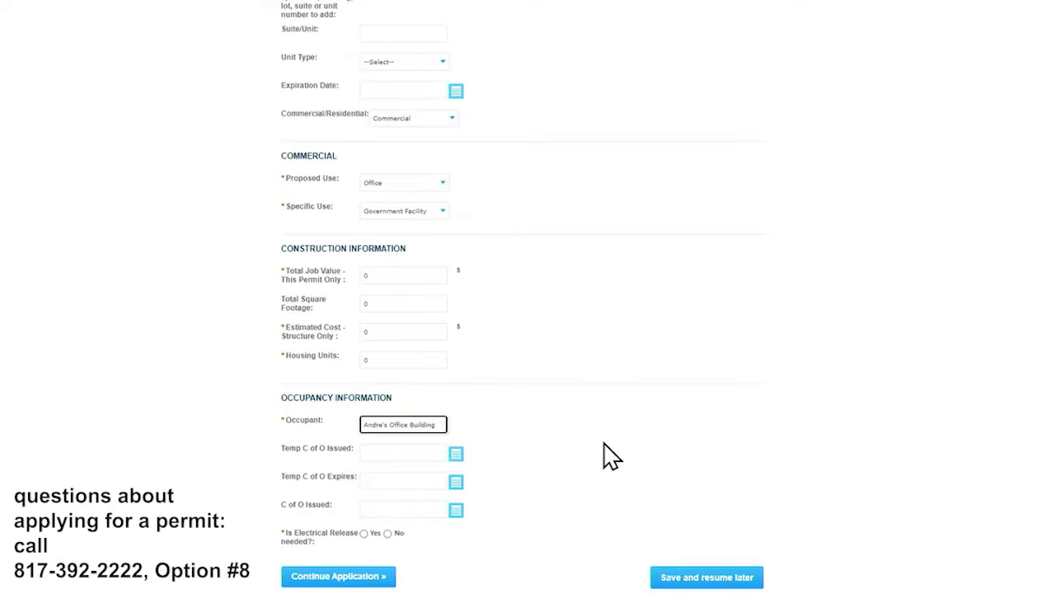
{"action": "left_click", "coordinate": [546, 515]}
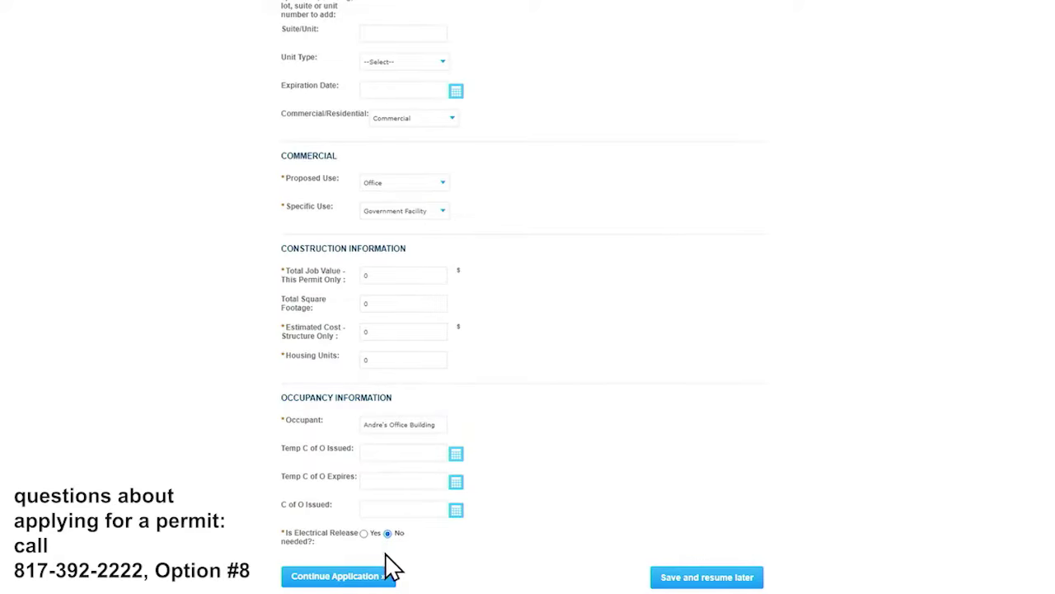
{"action": "left_click", "coordinate": [384, 576]}
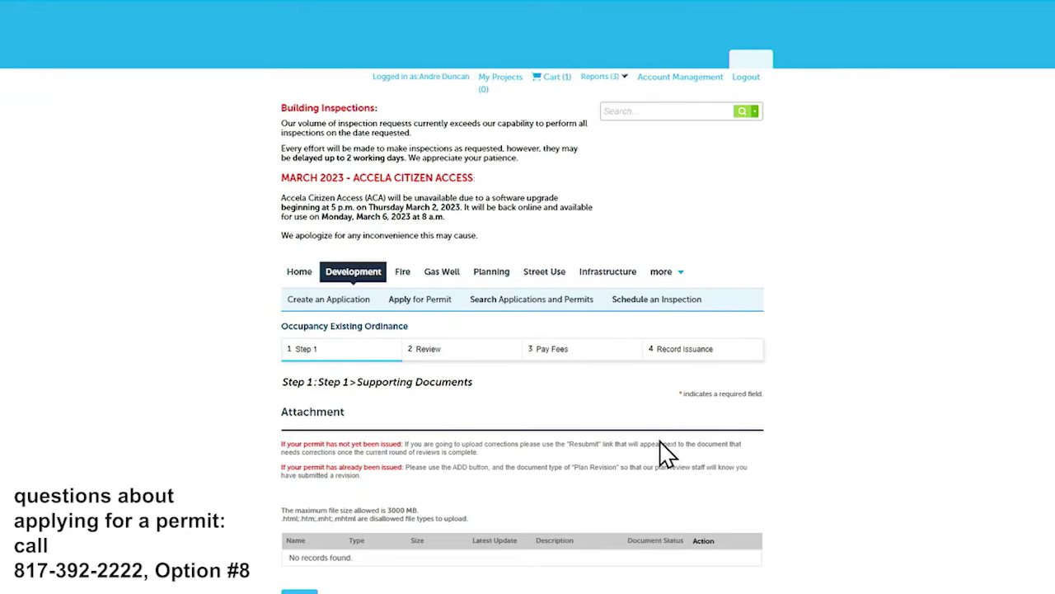
- Upload the file '200 Texas Street - SUB 1 - Forms.pdf' as a new attachment
{"action": "scroll", "coordinate": [523, 373], "scroll_direction": "down", "scroll_amount": 1}
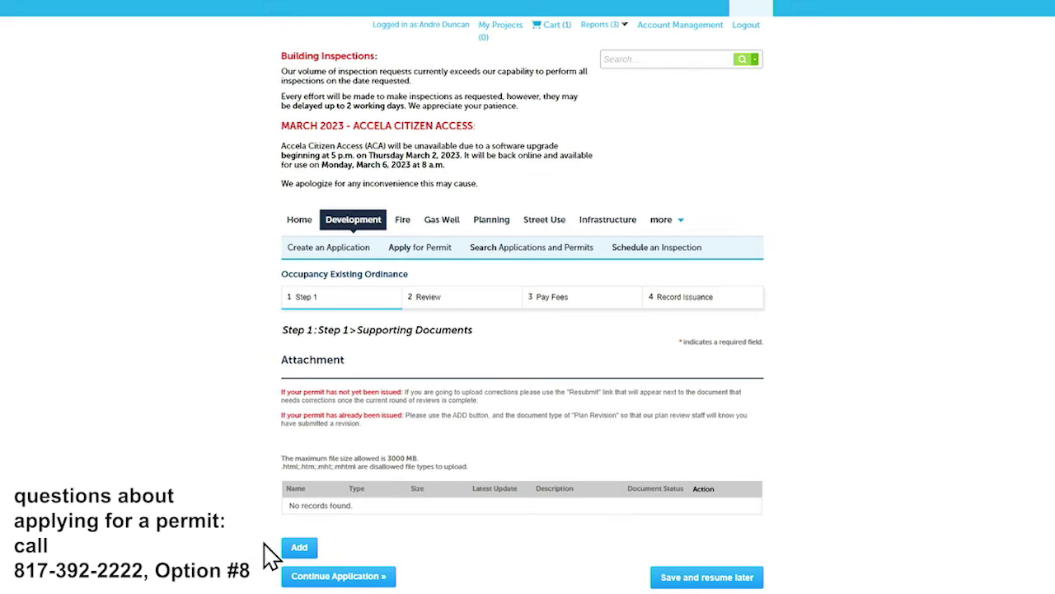
{"action": "left_click", "coordinate": [299, 547]}
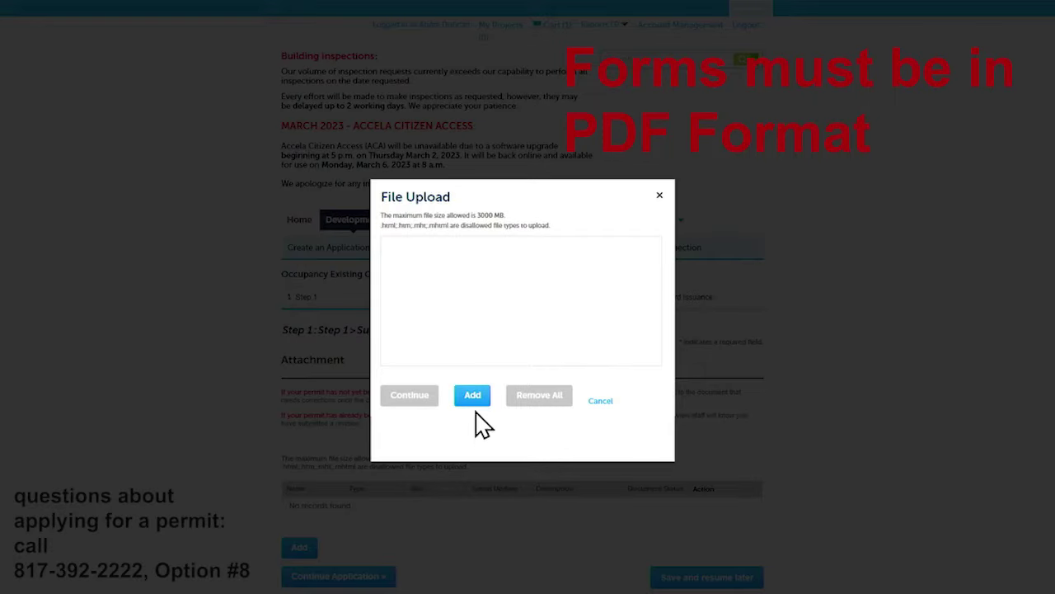
{"action": "left_click", "coordinate": [479, 398]}
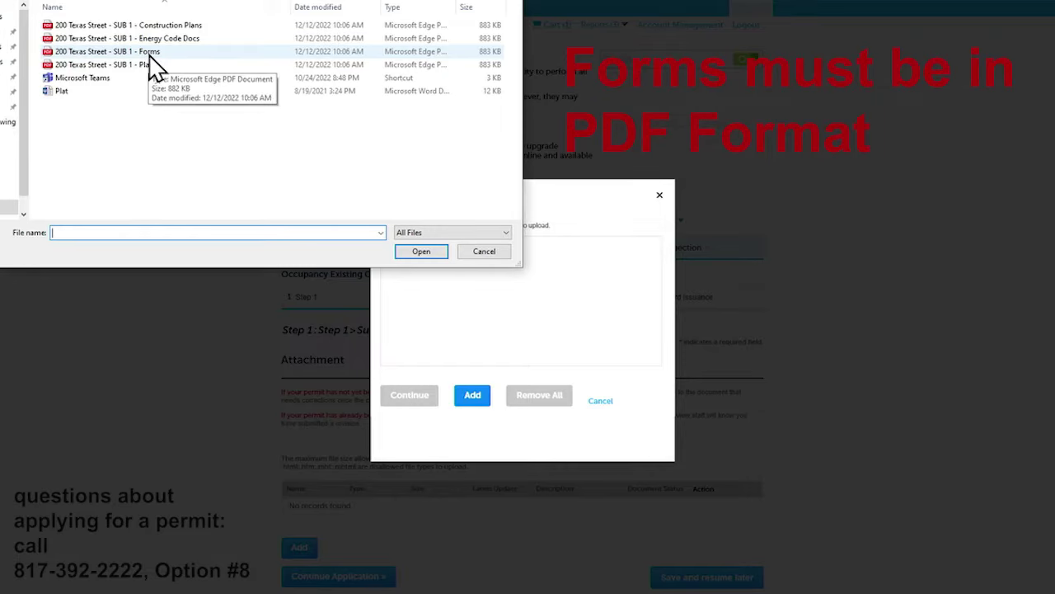
{"action": "double_click", "coordinate": [149, 55]}
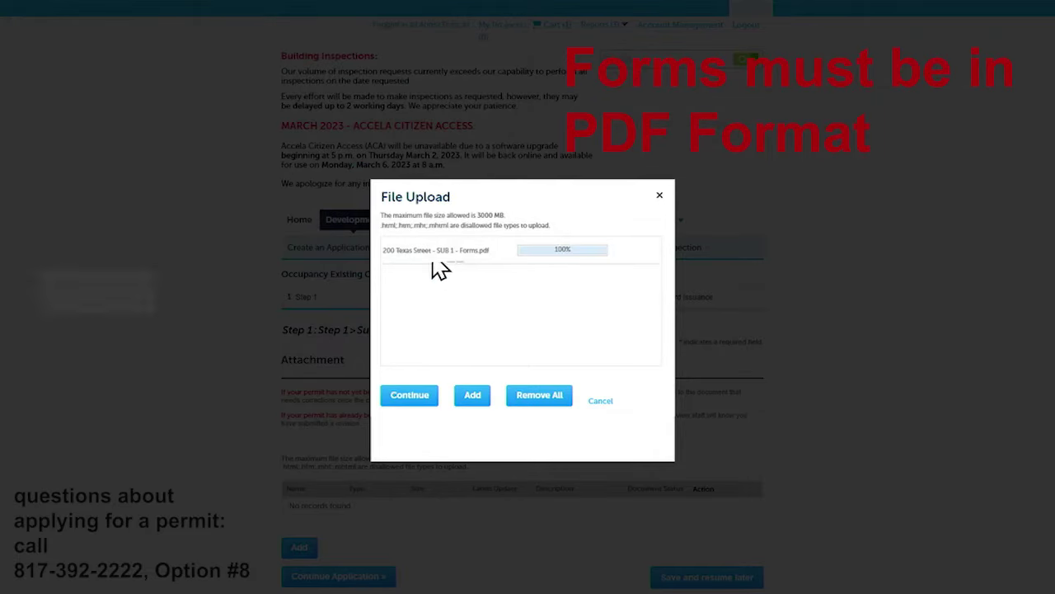
{"action": "left_click", "coordinate": [409, 395]}
- Set the attachment type to Forms, add a description, and save it
{"action": "scroll", "coordinate": [396, 329], "scroll_direction": "down", "scroll_amount": 2}
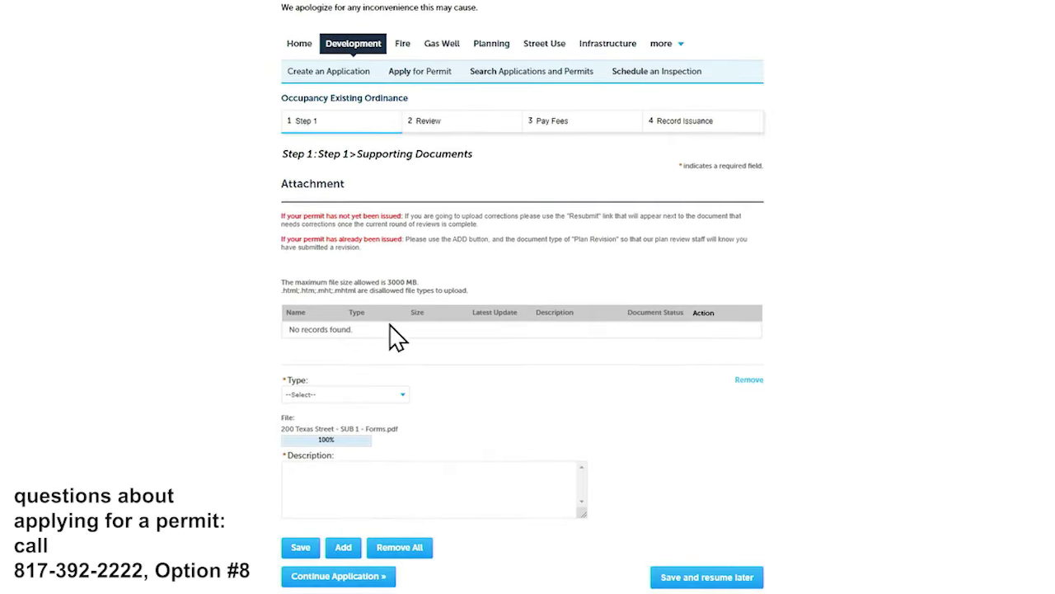
{"action": "left_click", "coordinate": [320, 396]}
{"action": "left_click", "coordinate": [322, 464]}
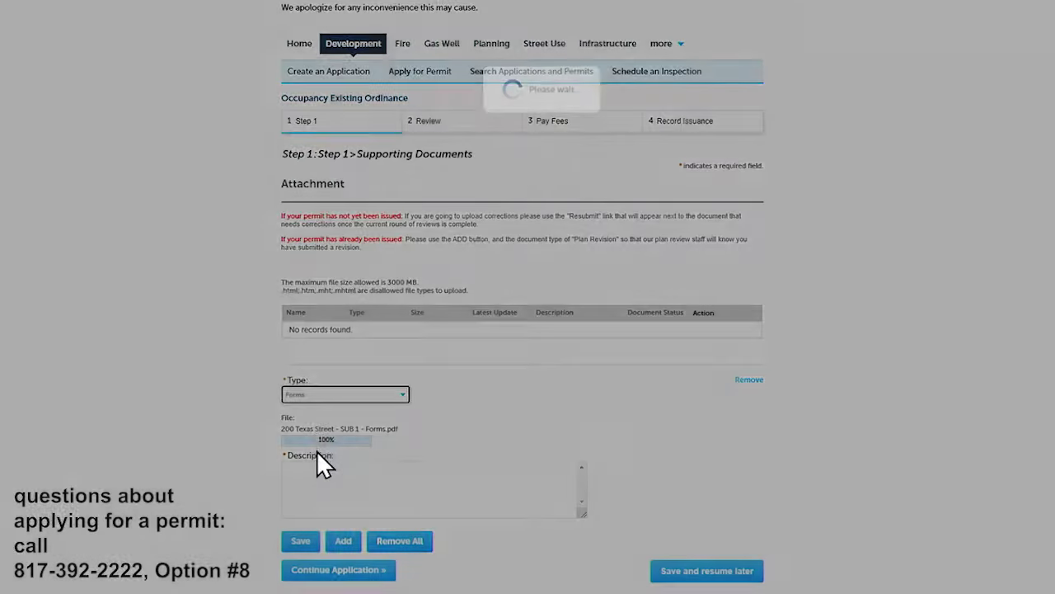
{"action": "left_click", "coordinate": [317, 477]}
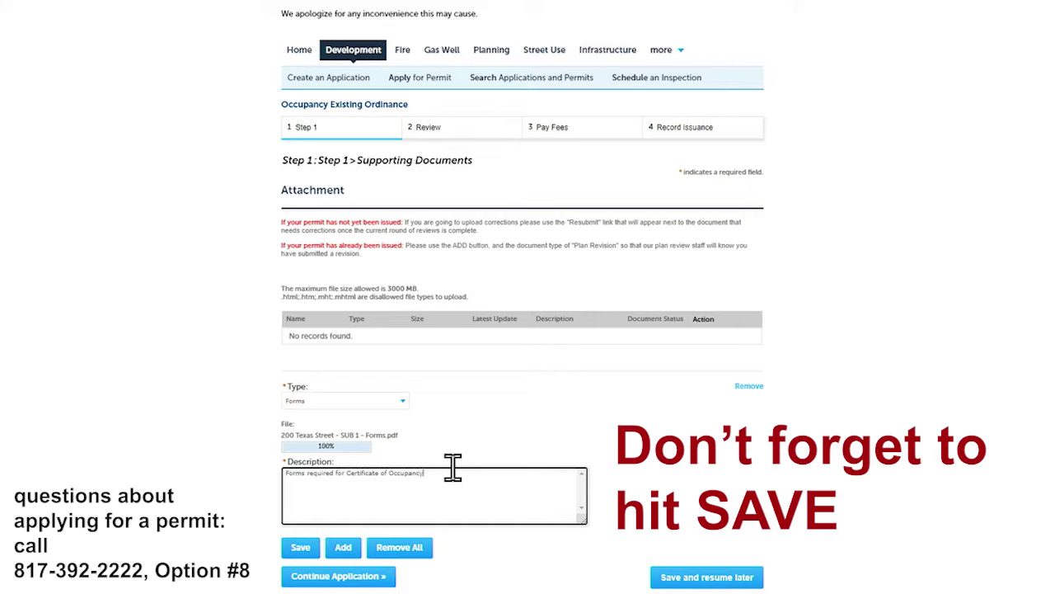
{"action": "left_click", "coordinate": [300, 547]}
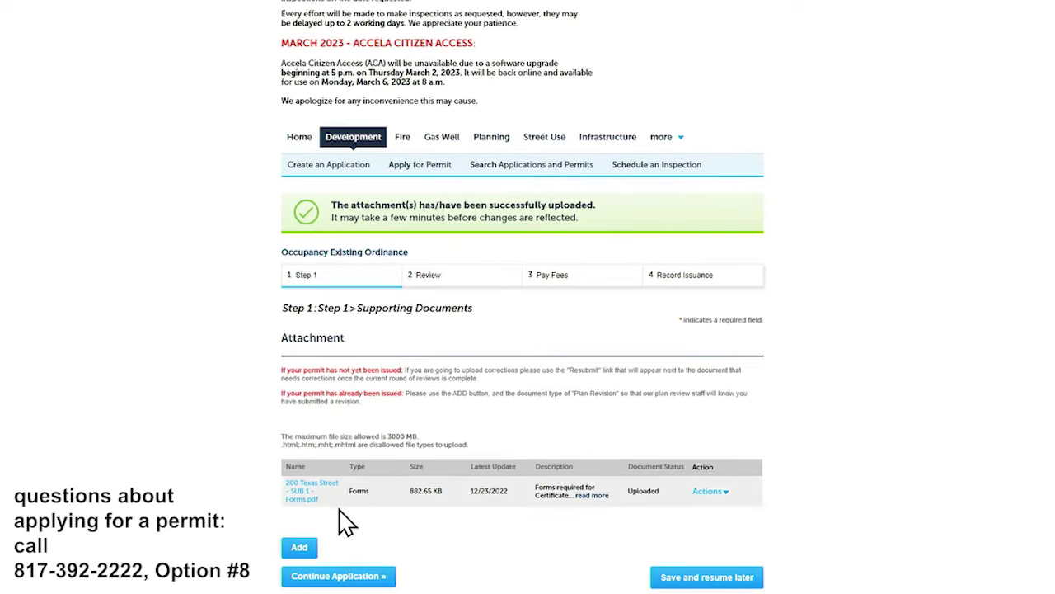
- Review the Step 2 summary and proceed to the $43.00 preliminary fees
{"action": "left_click", "coordinate": [345, 580]}
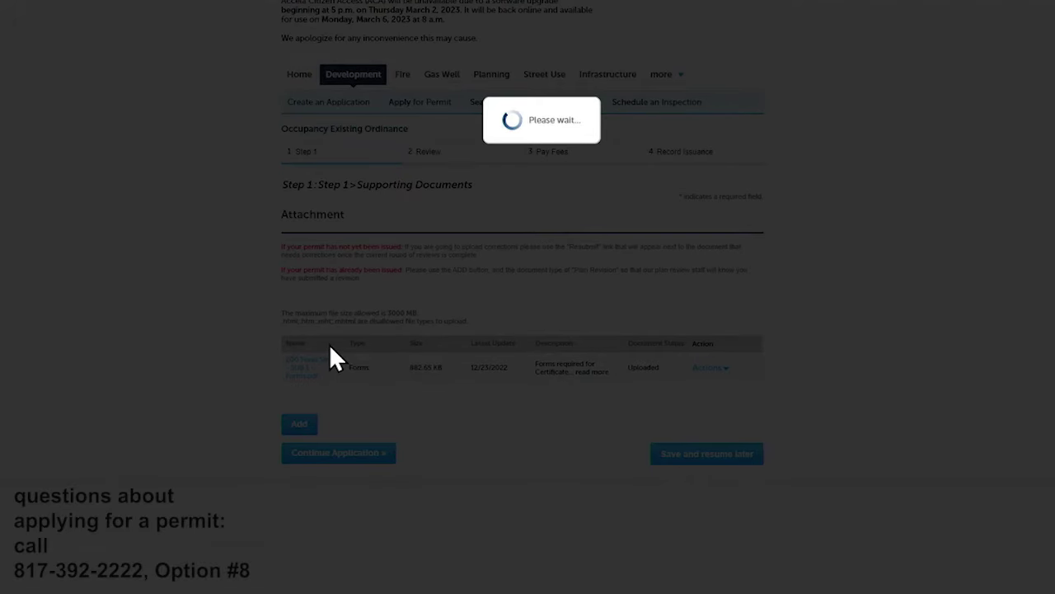
{"action": "scroll", "coordinate": [404, 334], "scroll_direction": "down", "scroll_amount": 2}
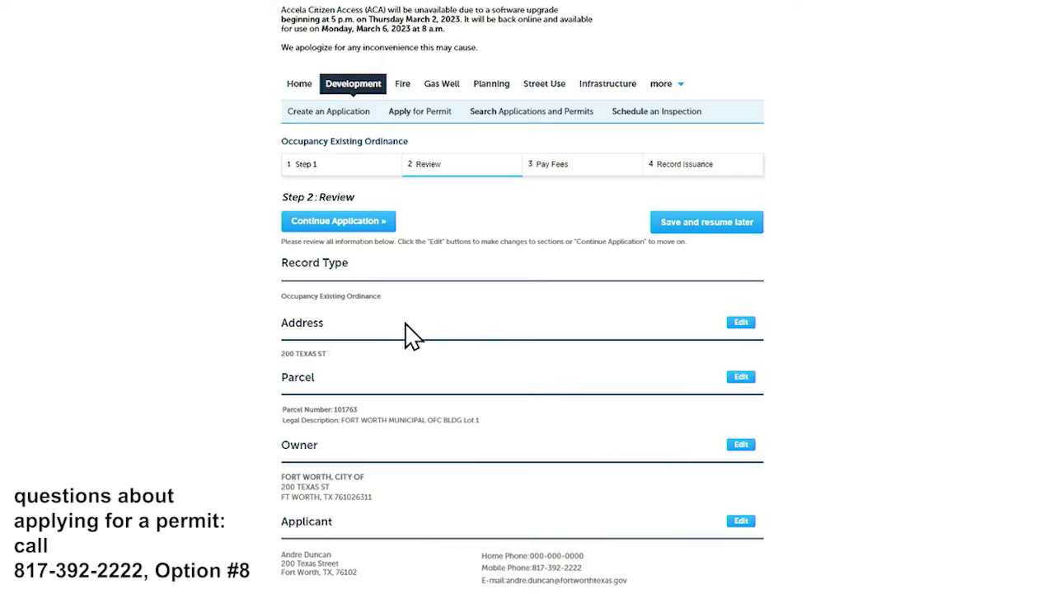
{"action": "scroll", "coordinate": [411, 334], "scroll_direction": "down", "scroll_amount": 2}
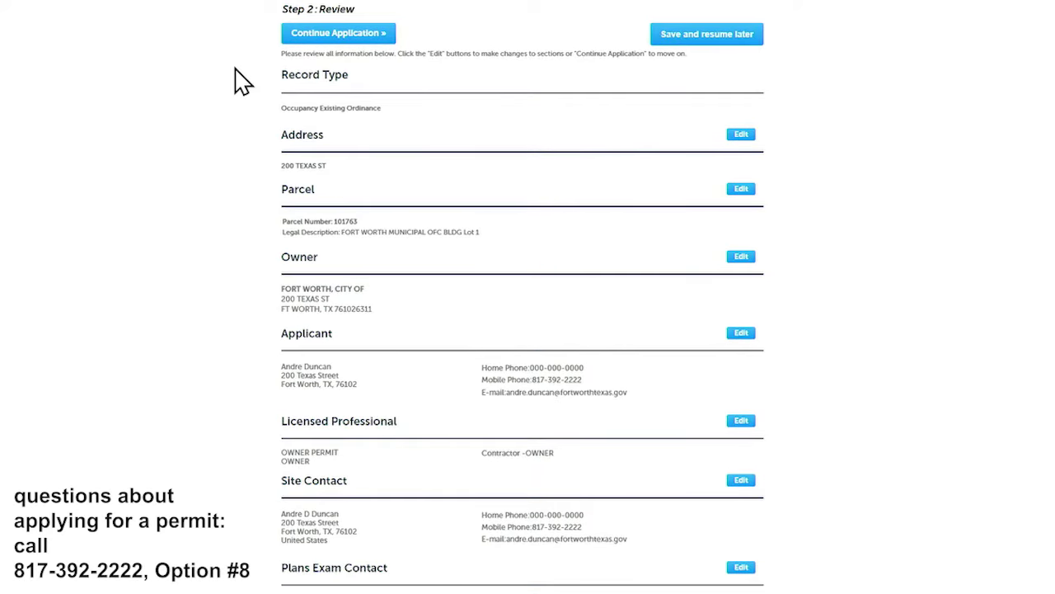
{"action": "scroll", "coordinate": [347, 82], "scroll_direction": "down", "scroll_amount": 1}
{"action": "scroll", "coordinate": [347, 82], "scroll_direction": "down", "scroll_amount": 6}
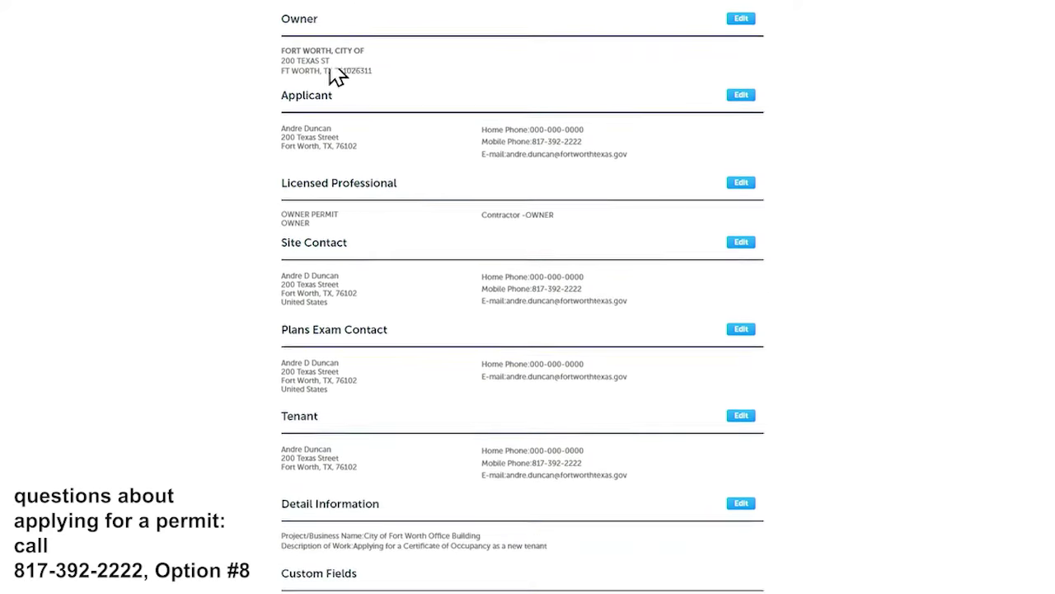
{"action": "scroll", "coordinate": [362, 103], "scroll_direction": "down", "scroll_amount": 5}
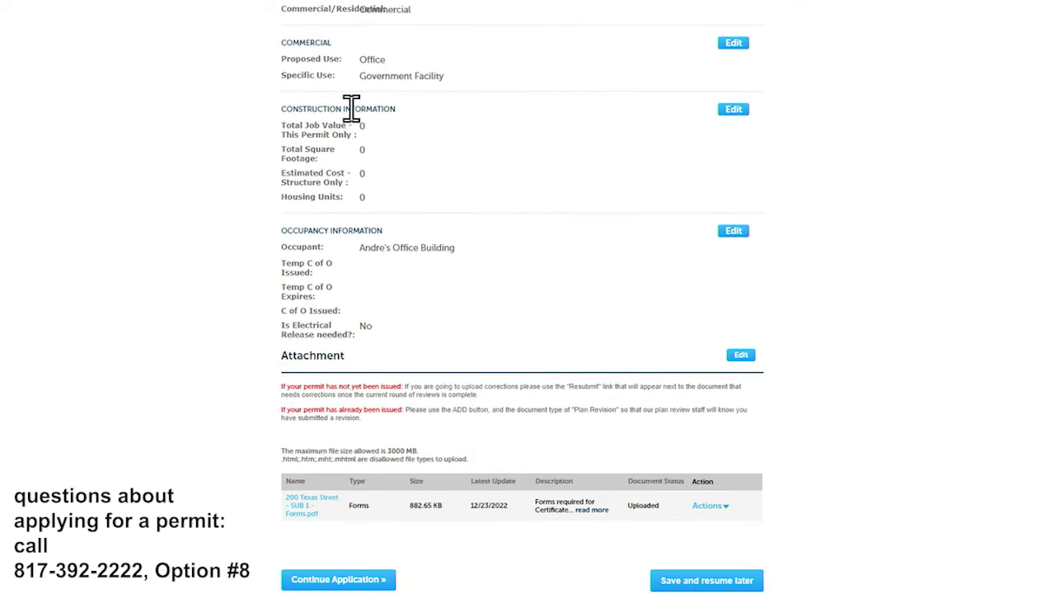
{"action": "left_click", "coordinate": [340, 578]}
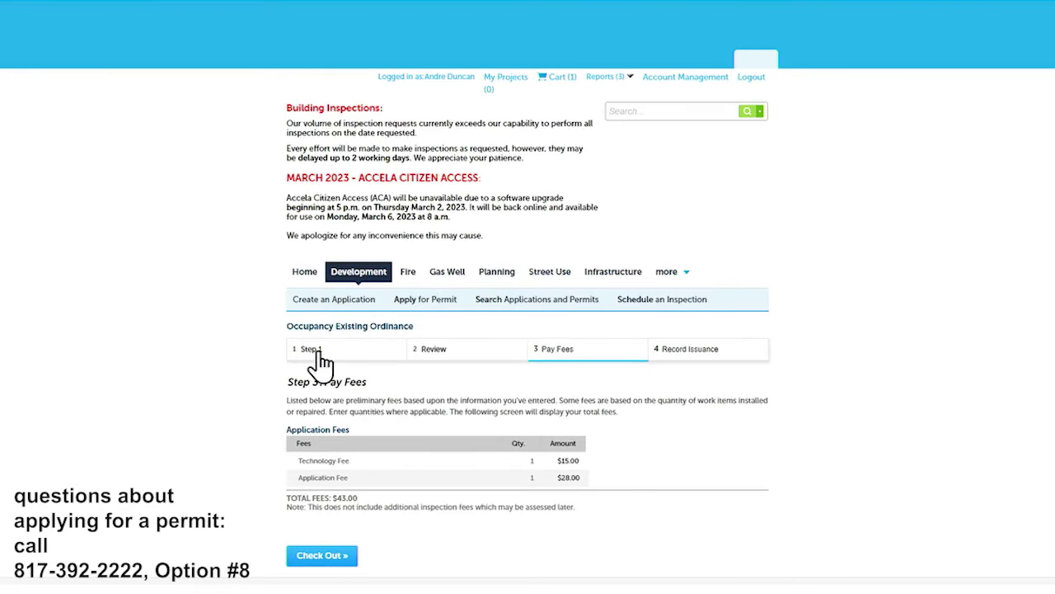
- Check out the fees through the cart to reach payment options for $332.00
{"action": "left_click", "coordinate": [320, 556]}
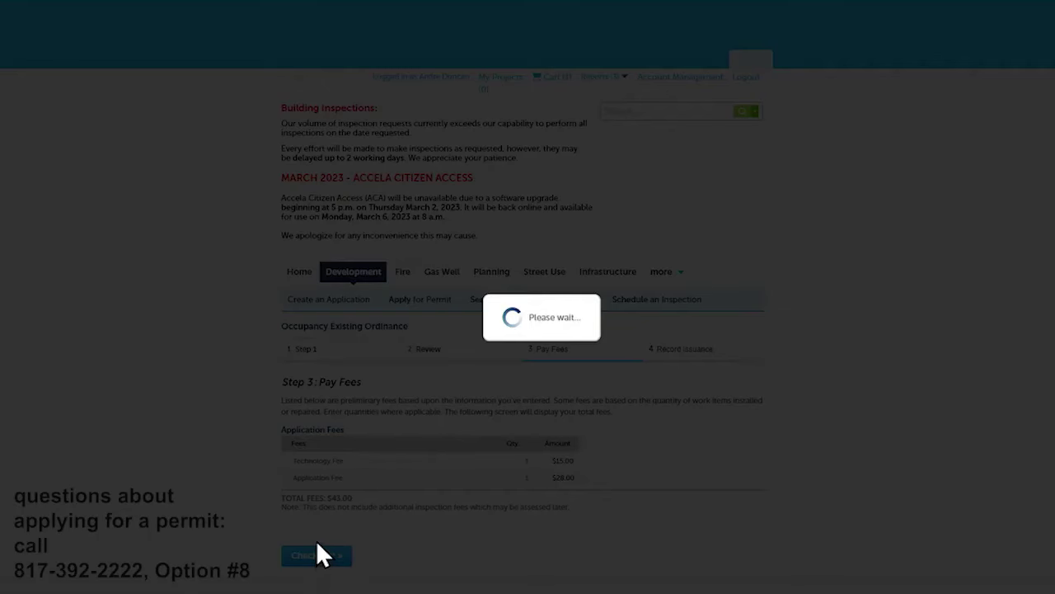
{"action": "left_click", "coordinate": [322, 563]}
{"action": "scroll", "coordinate": [312, 408], "scroll_direction": "down", "scroll_amount": 1}
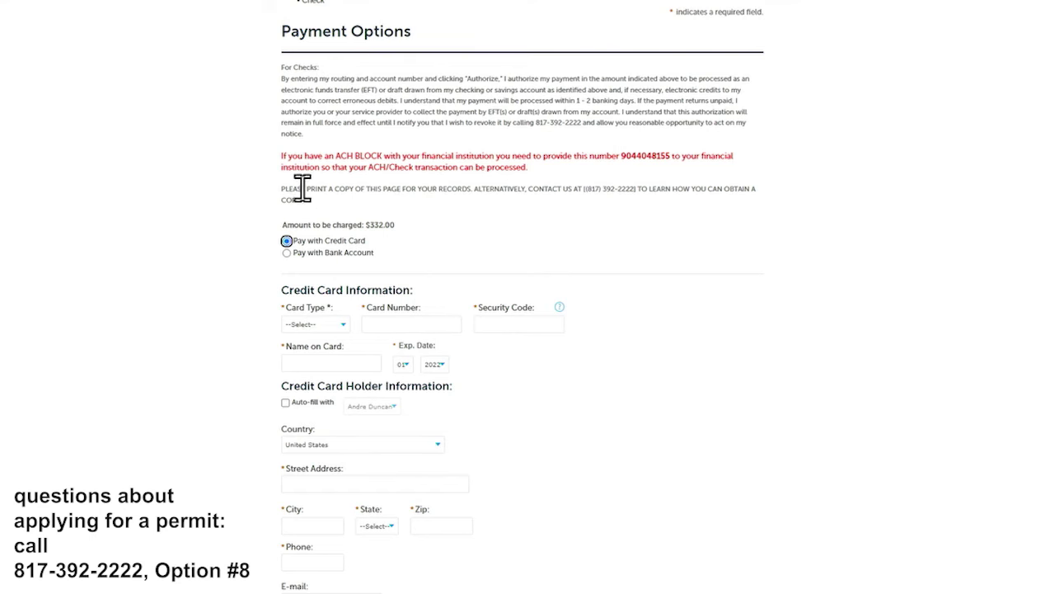
{"action": "scroll", "coordinate": [298, 188], "scroll_direction": "down", "scroll_amount": 1}
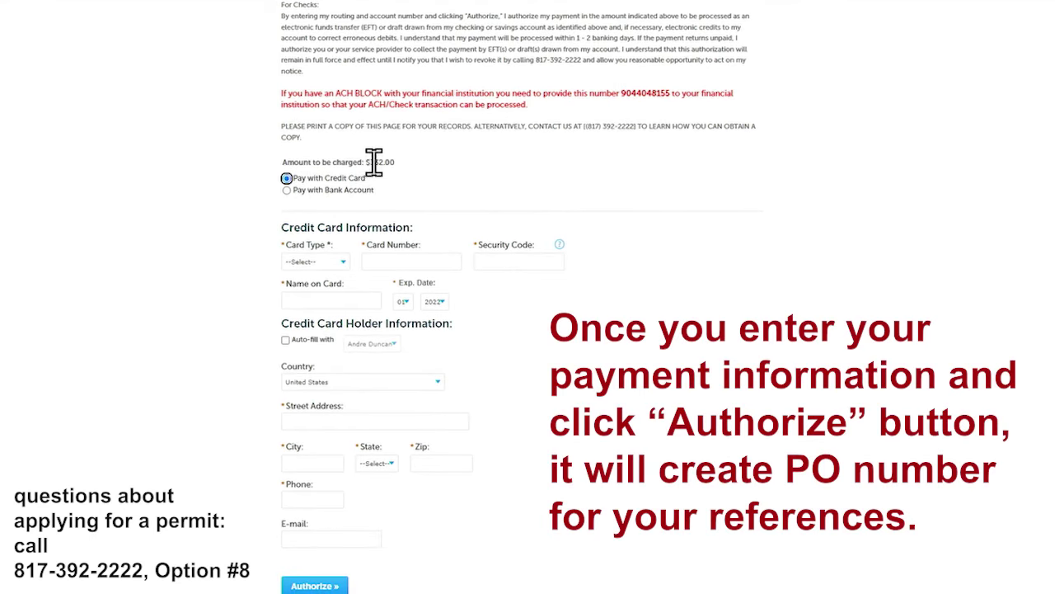
{"action": "scroll", "coordinate": [377, 213], "scroll_direction": "down", "scroll_amount": 1}
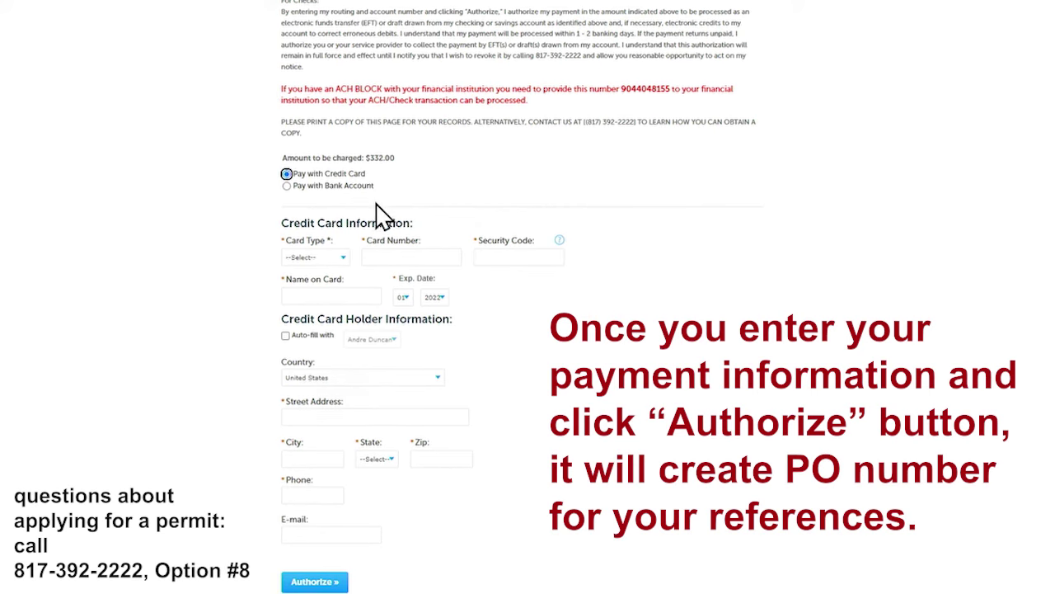